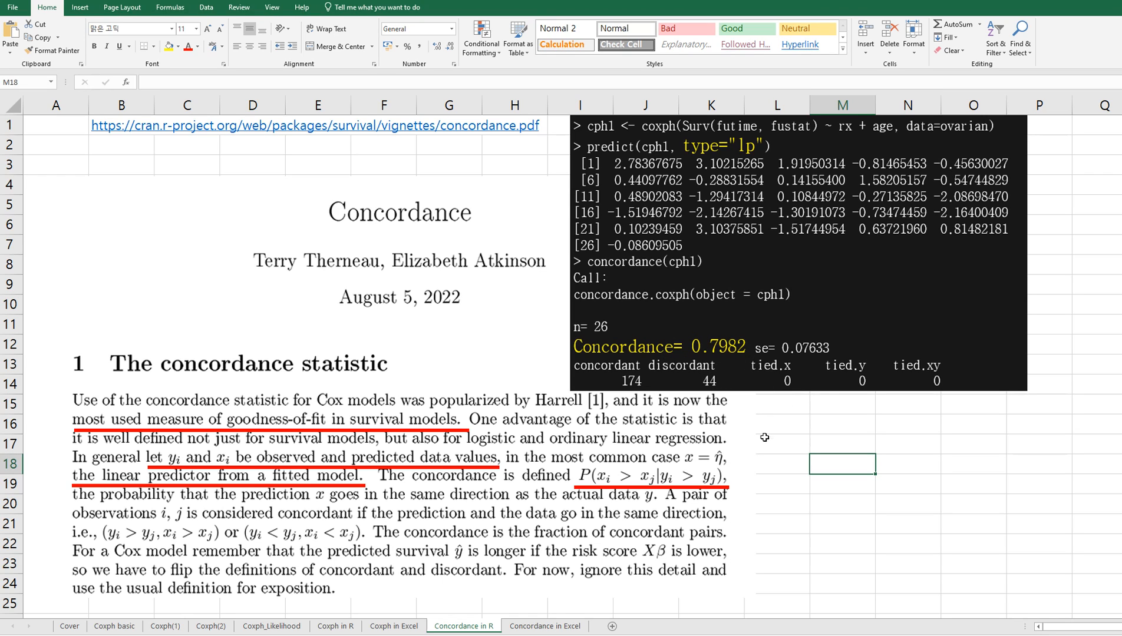
# Step: On the Concordance in Excel sheet, start the Linear Pred formula in J2 with the centred rx term =(D2-average($D$2:$D$27))*$O$3
pyautogui.click(538, 628)
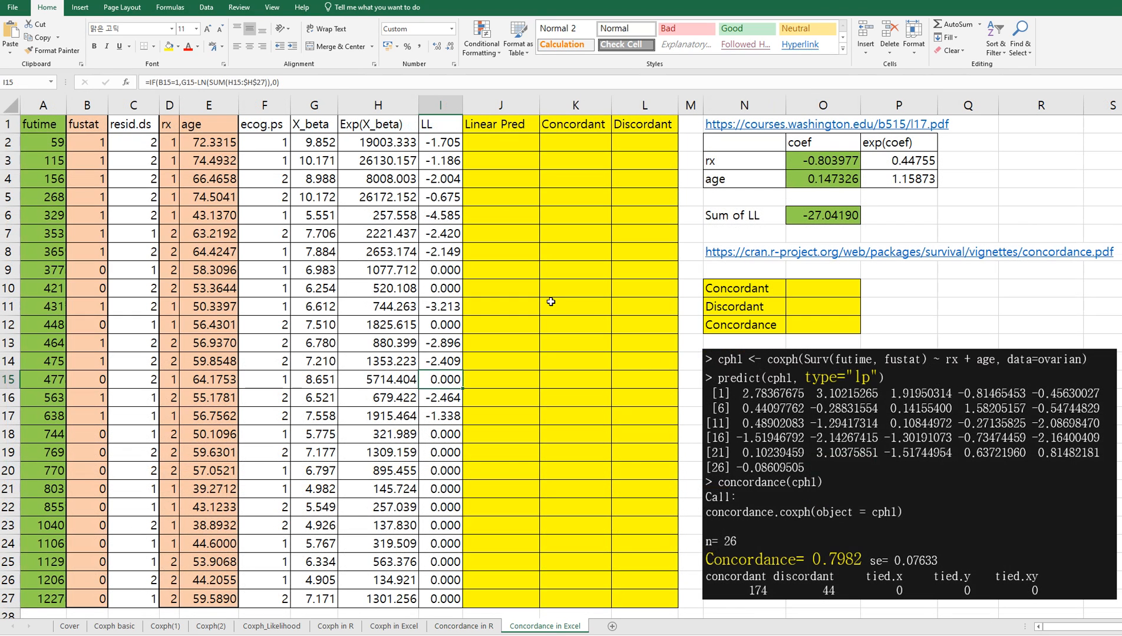
pyautogui.click(522, 224)
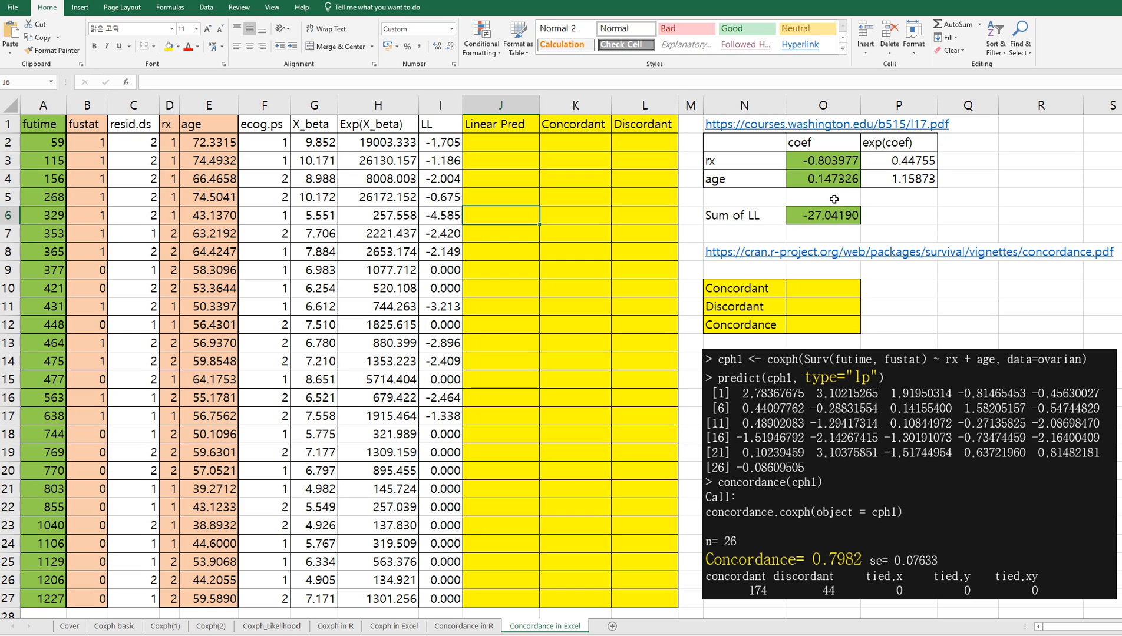
pyautogui.press('Up')
pyautogui.press('Up')
pyautogui.press('Up')
pyautogui.press('Up')
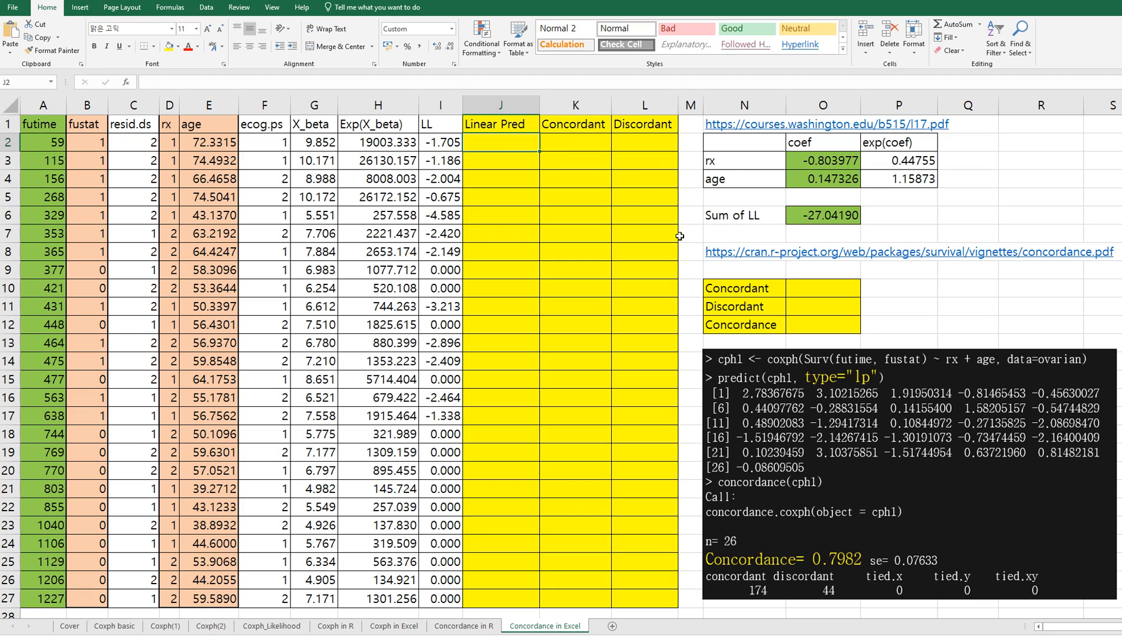
pyautogui.write('=(')
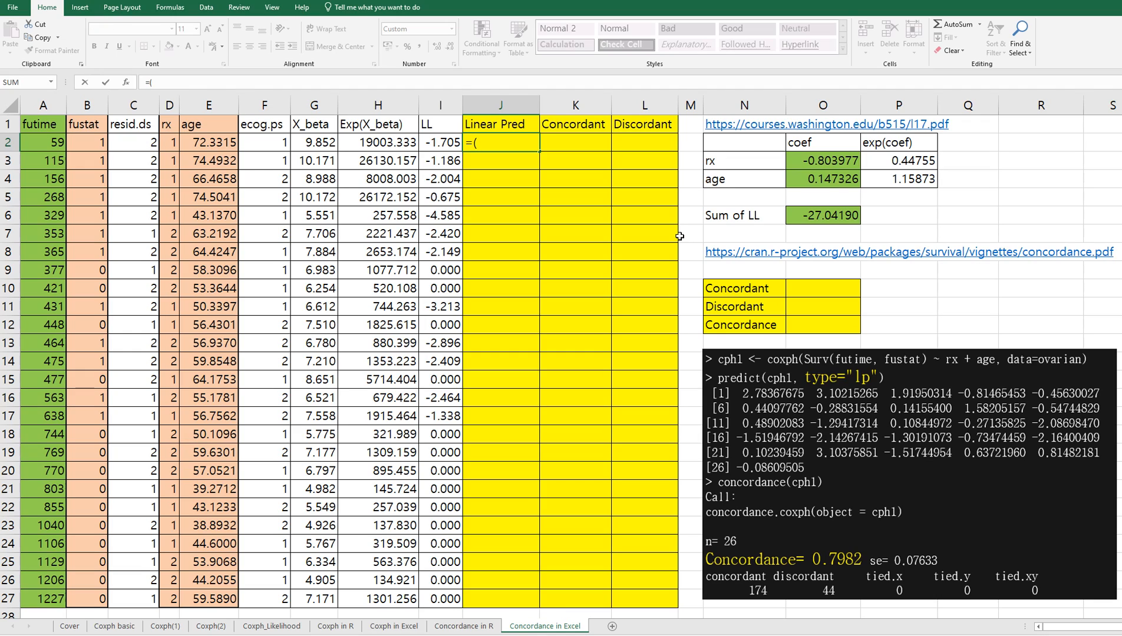
pyautogui.click(175, 142)
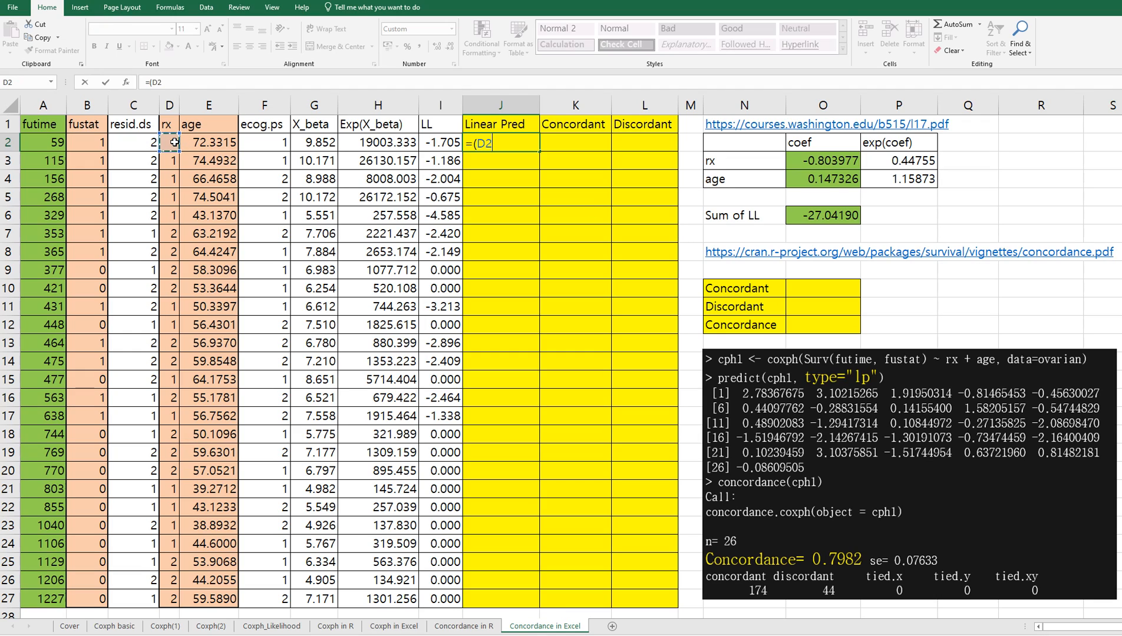
pyautogui.write('-av')
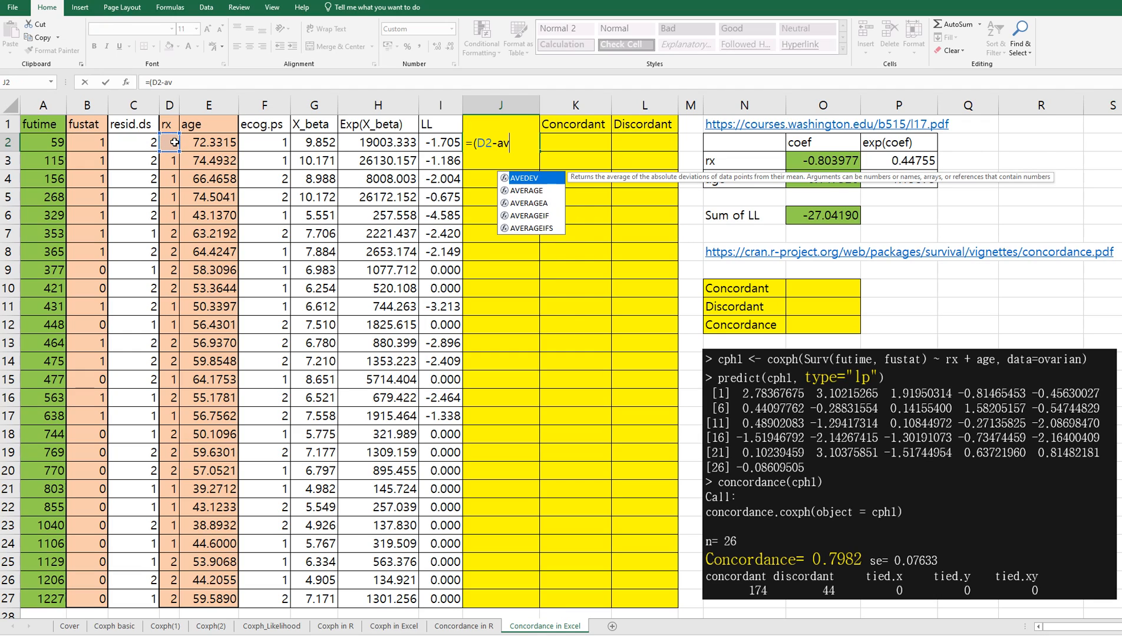
pyautogui.write('erage(')
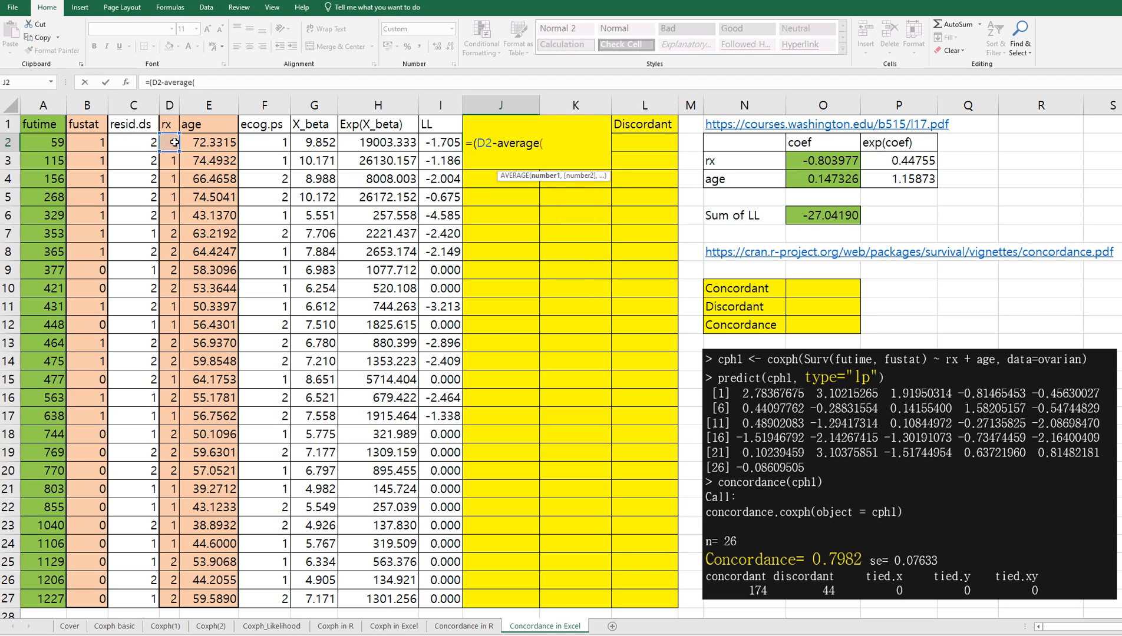
pyautogui.moveTo(174, 142); pyautogui.dragTo(171, 598)
pyautogui.press('F4')
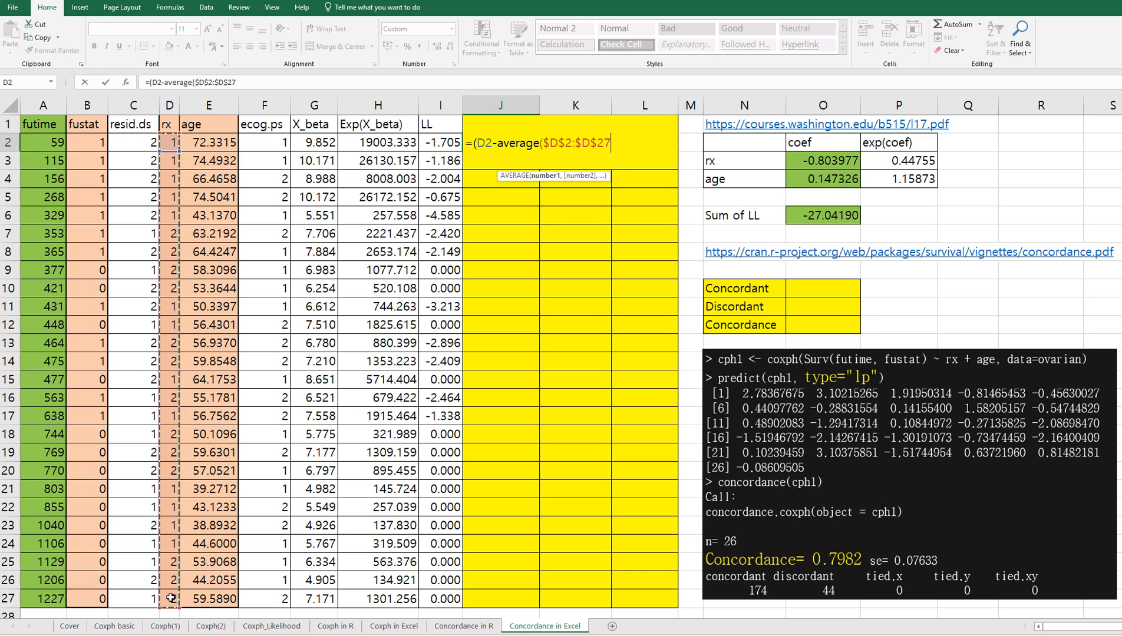
pyautogui.write(')')
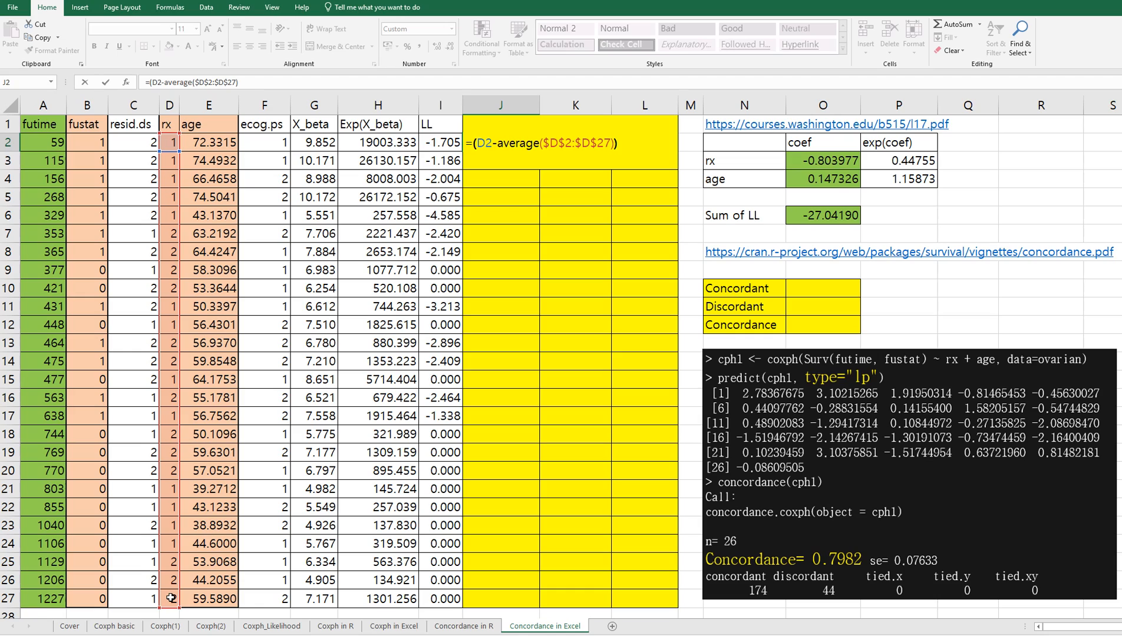
pyautogui.write(')*')
pyautogui.click(838, 167)
pyautogui.press('F4')
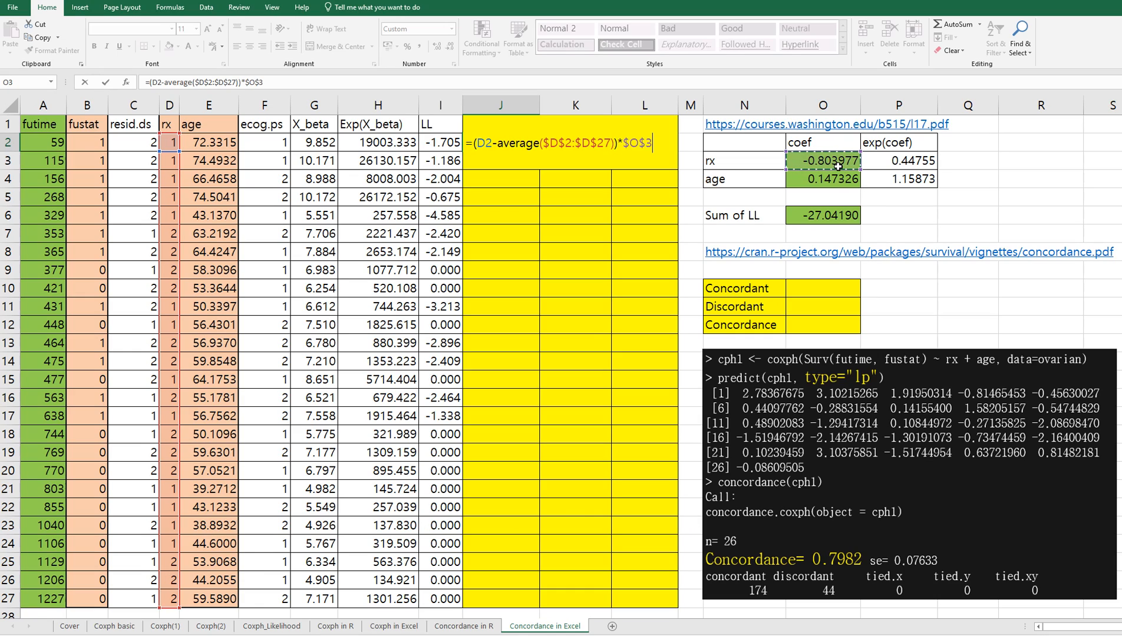
# Step: Complete the J2 formula with the centred age term +(E2-average($E$2:$E$27))*$O$4 and fill it down to J27
pyautogui.write('+(')
pyautogui.click(224, 143)
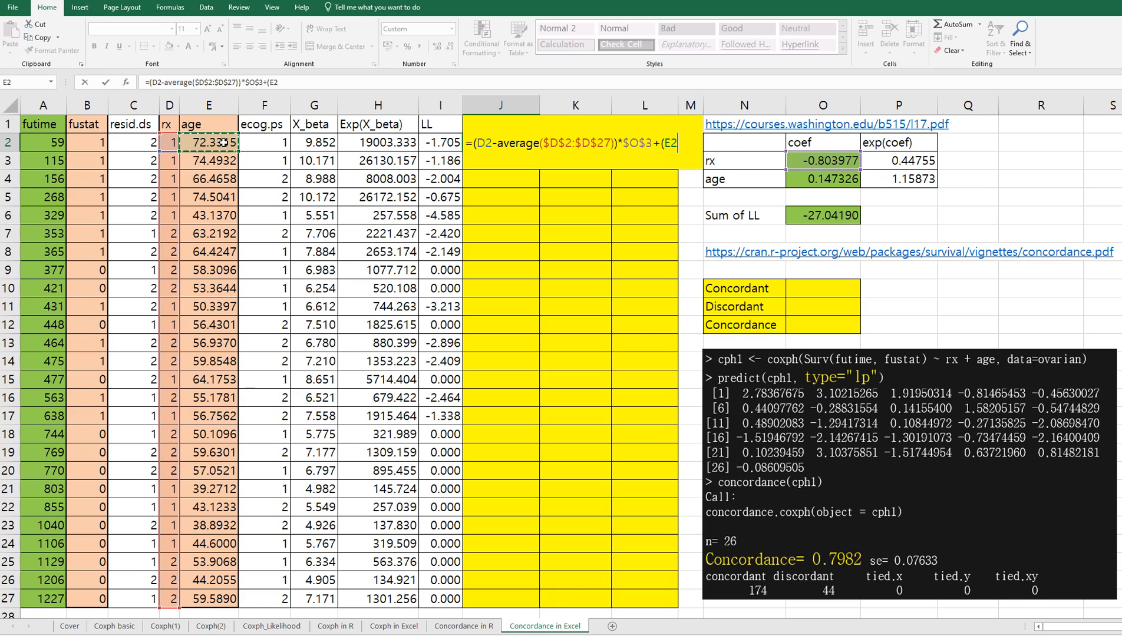
pyautogui.write('-average(')
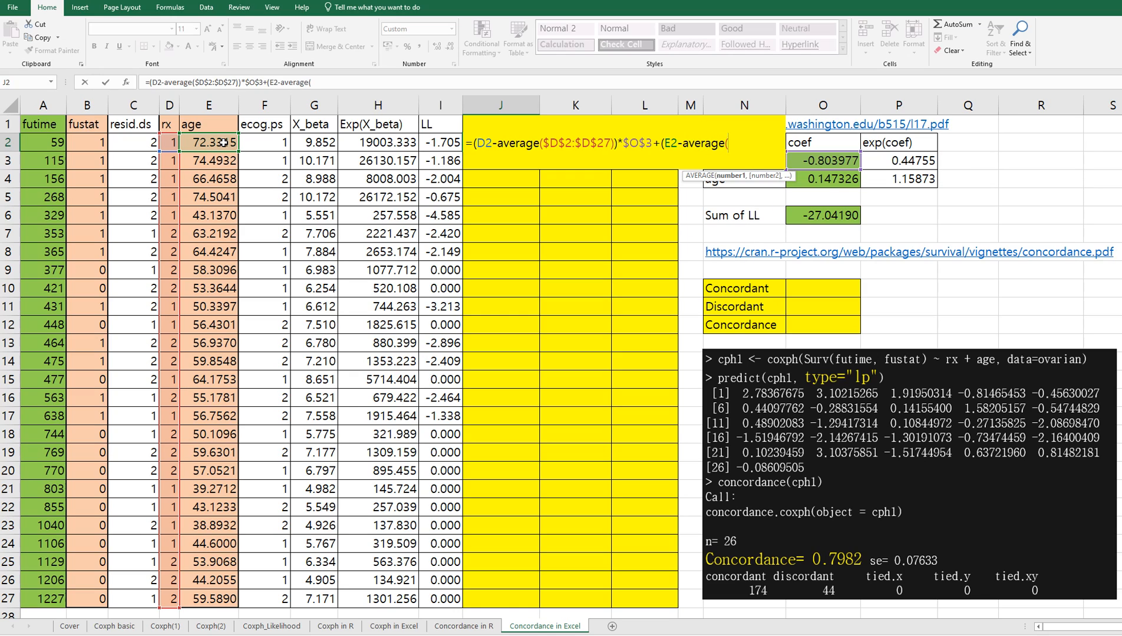
pyautogui.moveTo(223, 142); pyautogui.dragTo(218, 600)
pyautogui.press('F4')
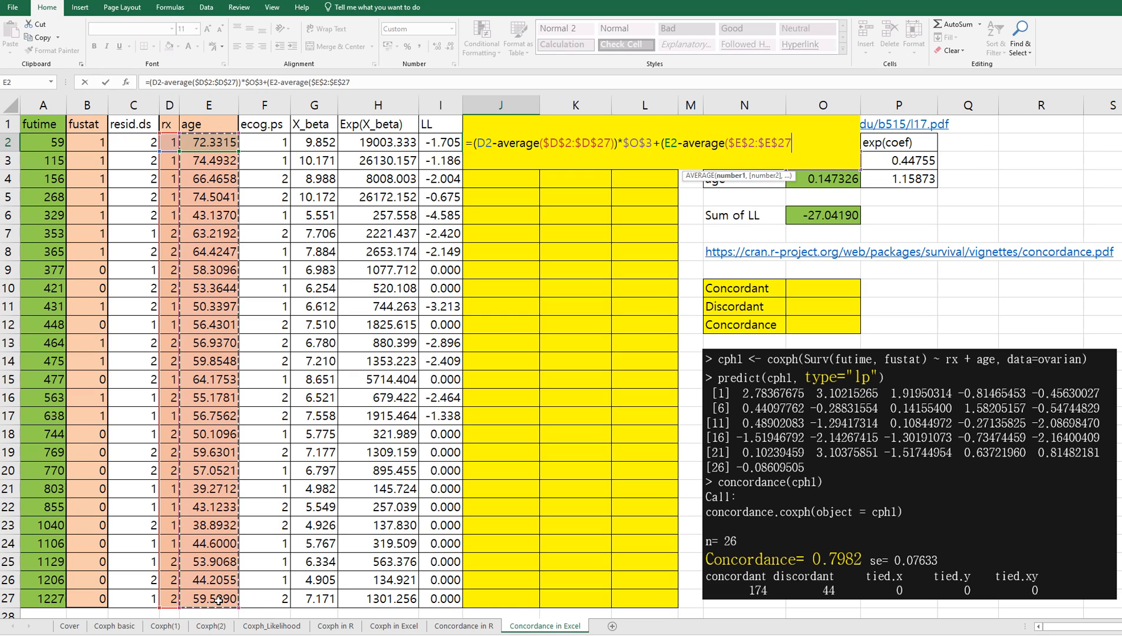
pyautogui.write(')')
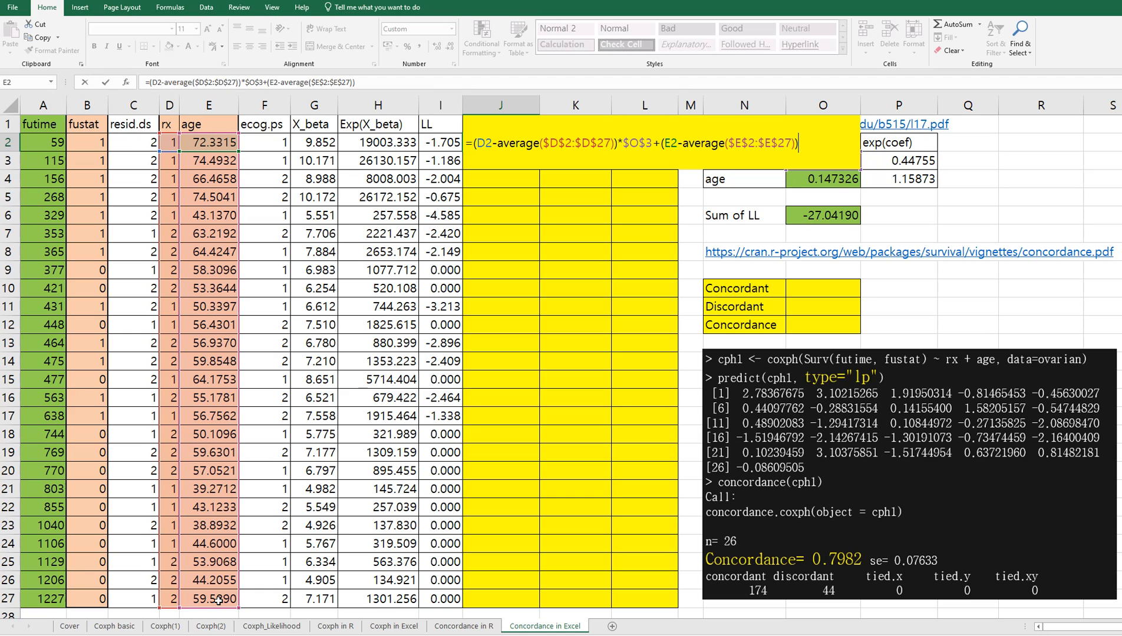
pyautogui.write('*')
pyautogui.click(820, 180)
pyautogui.press('F4')
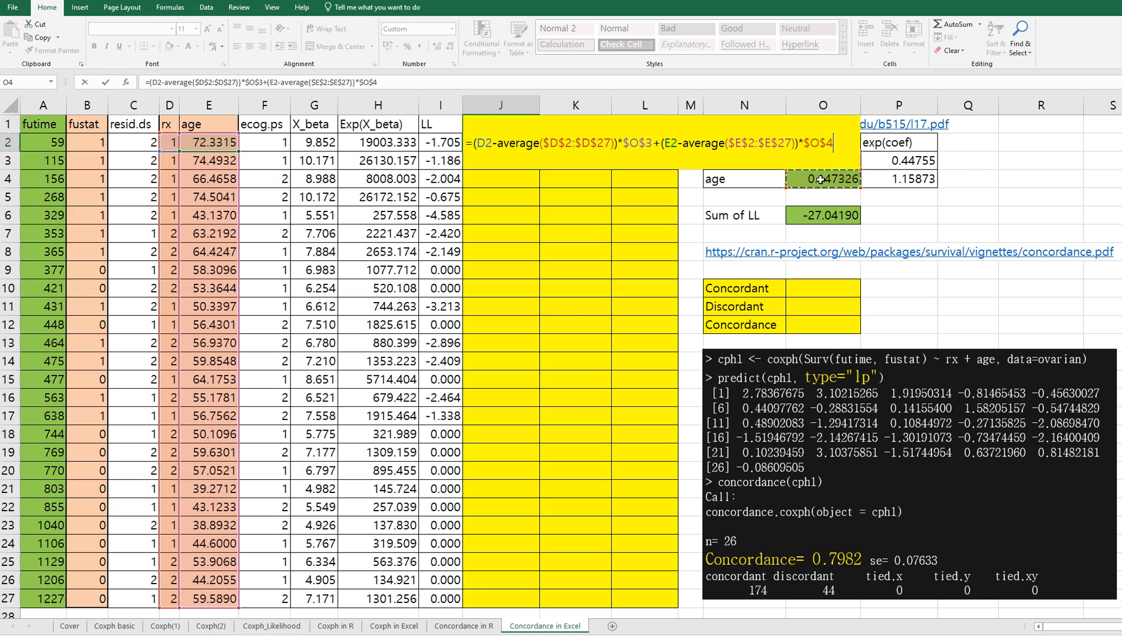
pyautogui.press('Return')
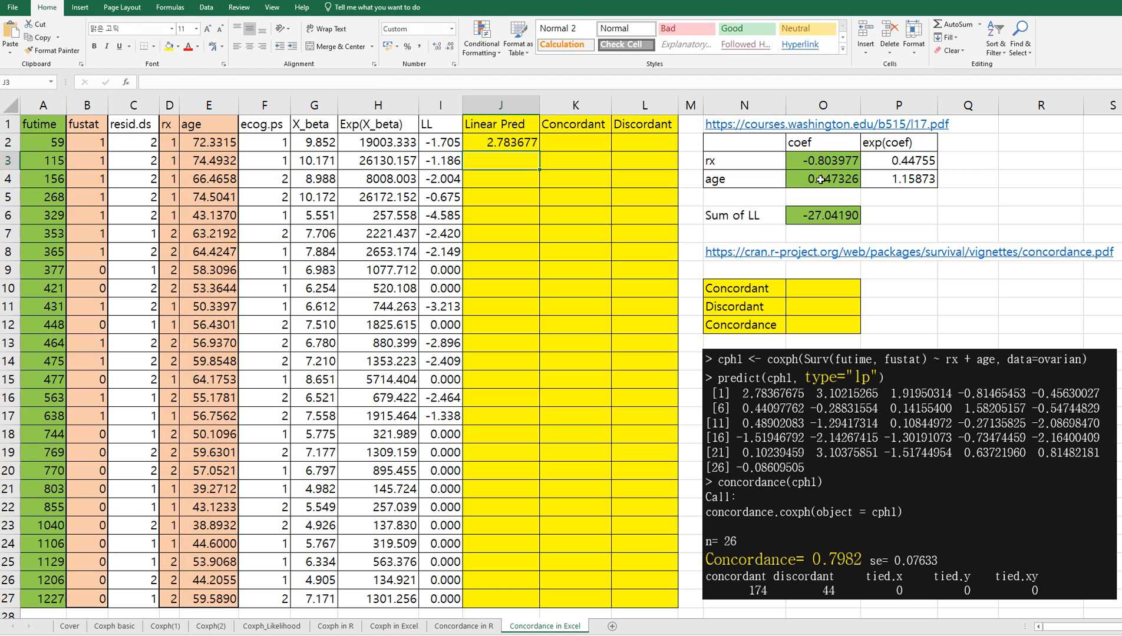
pyautogui.click(534, 147)
pyautogui.doubleClick(541, 151)
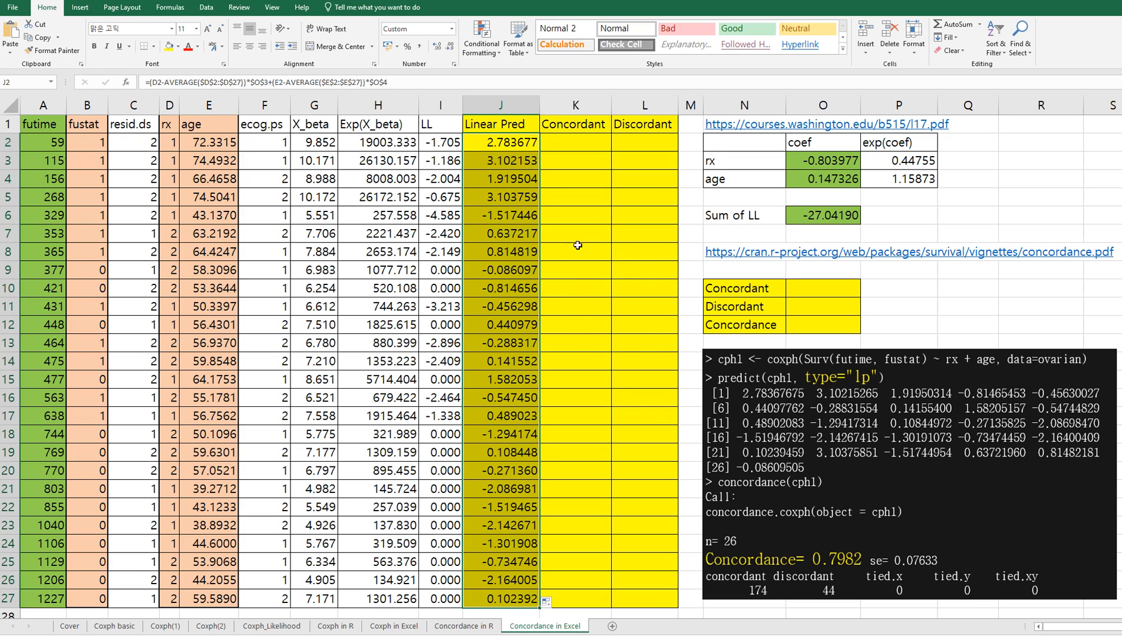
pyautogui.moveTo(501, 215)
pyautogui.mouseDown()
pyautogui.moveTo(501, 252)
pyautogui.moveTo(501, 215)
pyautogui.mouseUp()
# Step: Insert a markers-only scatter chart of futime A2:A27 against Linear Pred J2:J27 and place it over columns B to I, below row 9
pyautogui.moveTo(38, 146); pyautogui.dragTo(41, 600)
pyautogui.moveTo(488, 148); pyautogui.dragTo(498, 588)
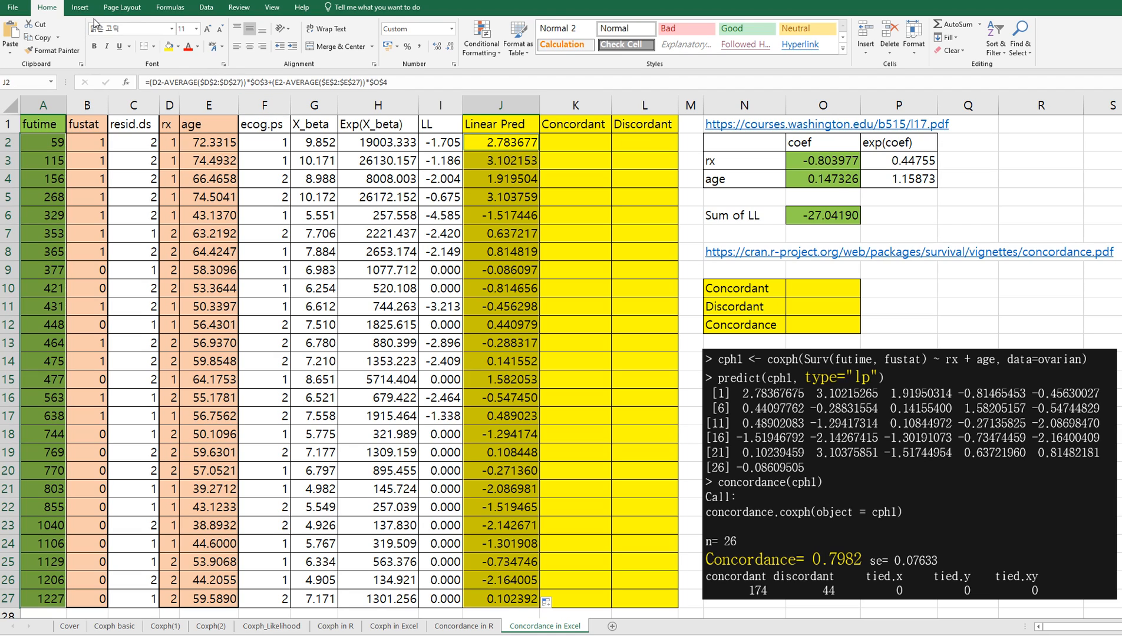
pyautogui.click(80, 7)
pyautogui.click(504, 56)
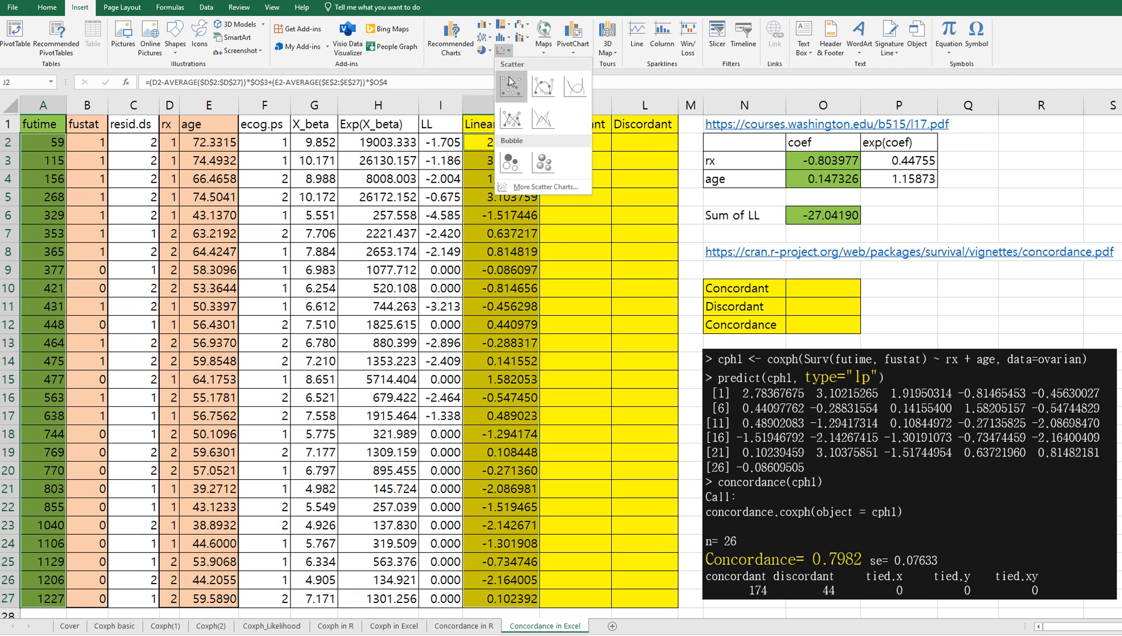
pyautogui.click(511, 87)
pyautogui.moveTo(569, 259); pyautogui.dragTo(156, 289)
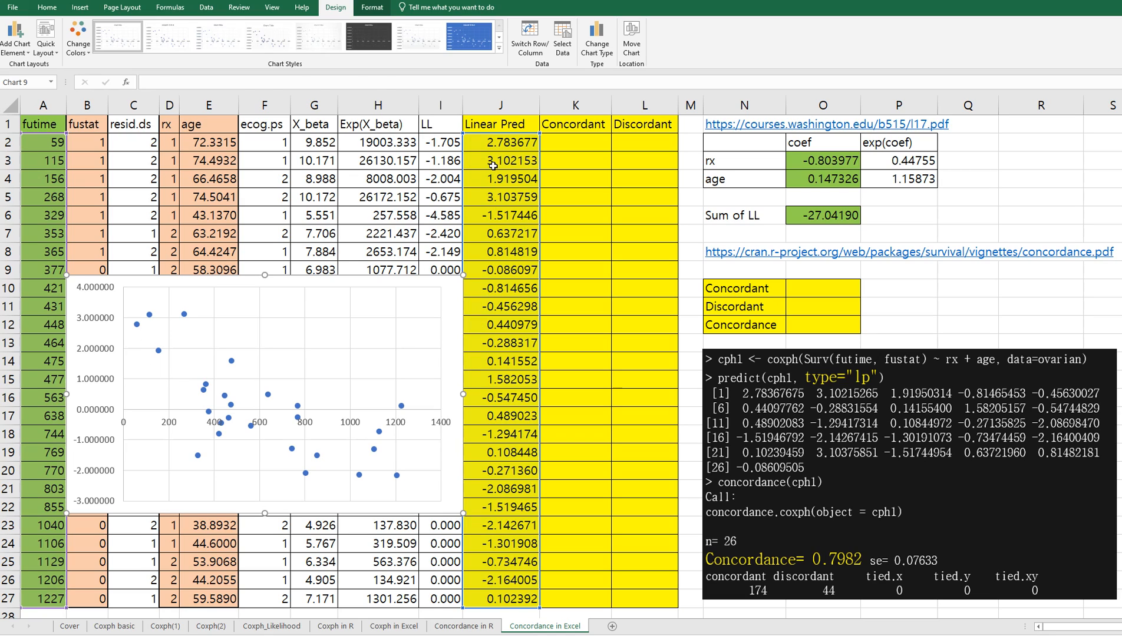
# Step: Wrap the whole J2 expression in parentheses, multiply it by -1, and refill the Linear Pred column down to J27
pyautogui.click(493, 168)
pyautogui.click(500, 139)
pyautogui.click(150, 83)
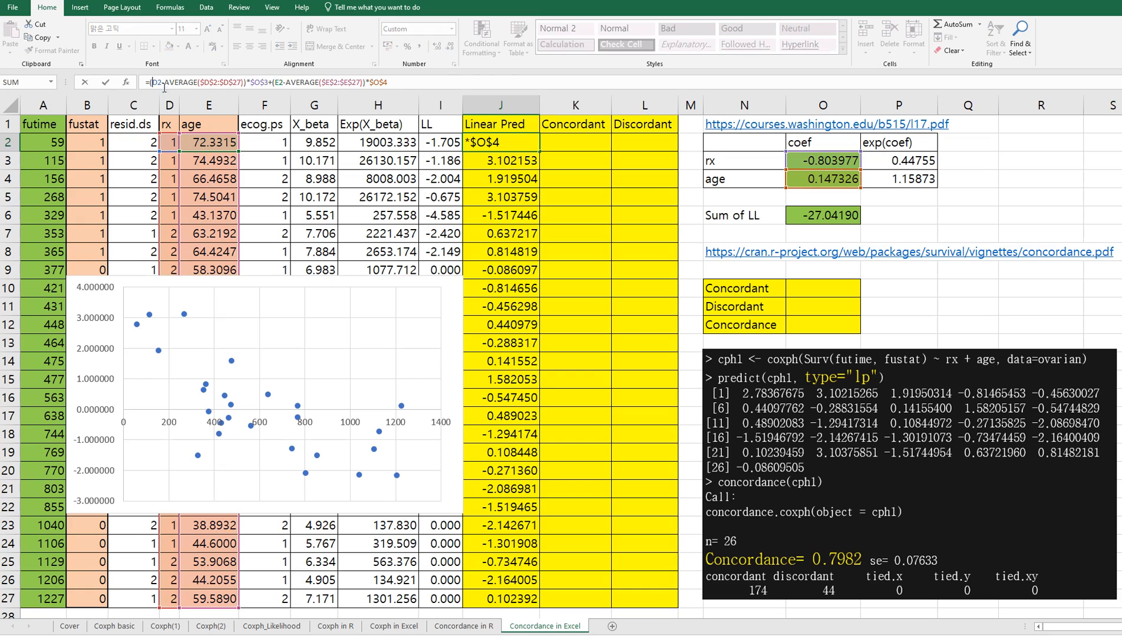
pyautogui.write('(')
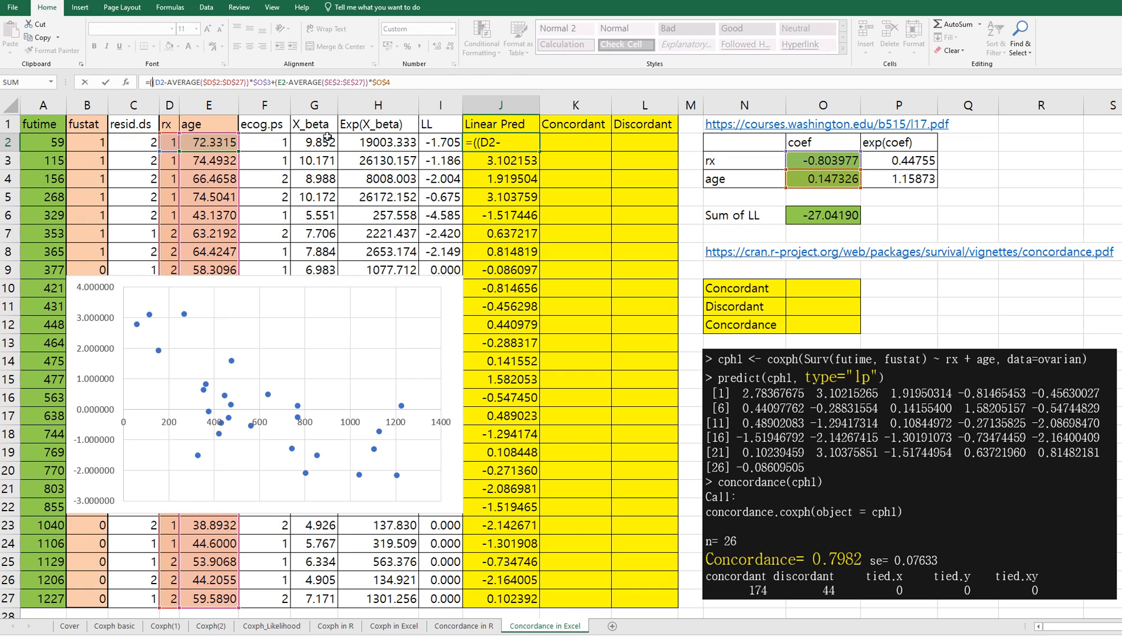
pyautogui.write(')*-1')
pyautogui.press('Return')
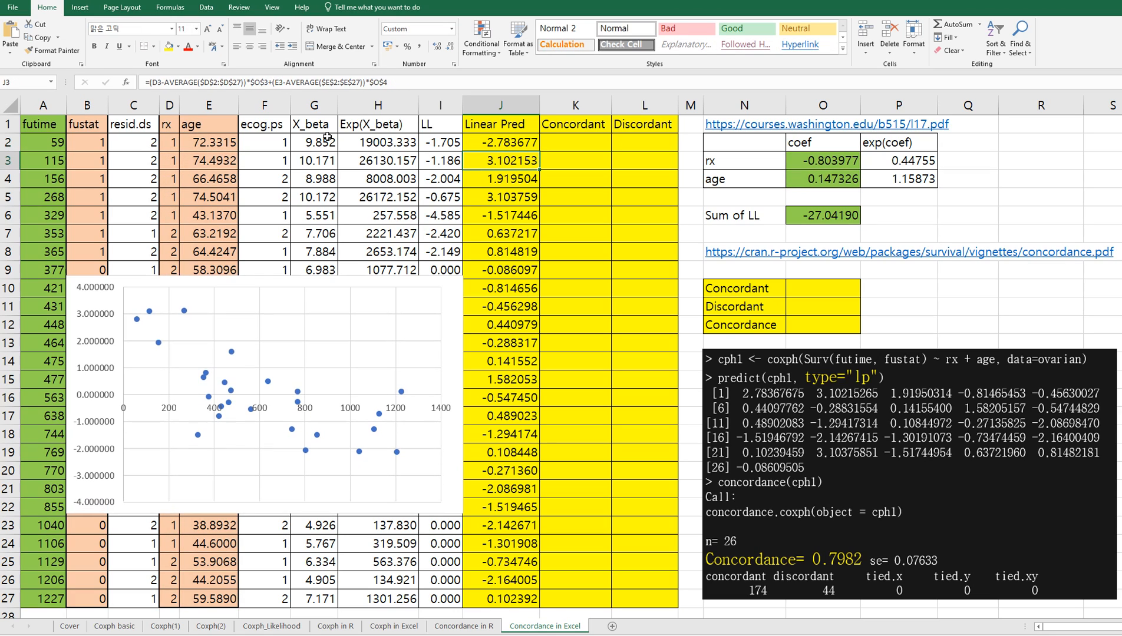
pyautogui.click(508, 144)
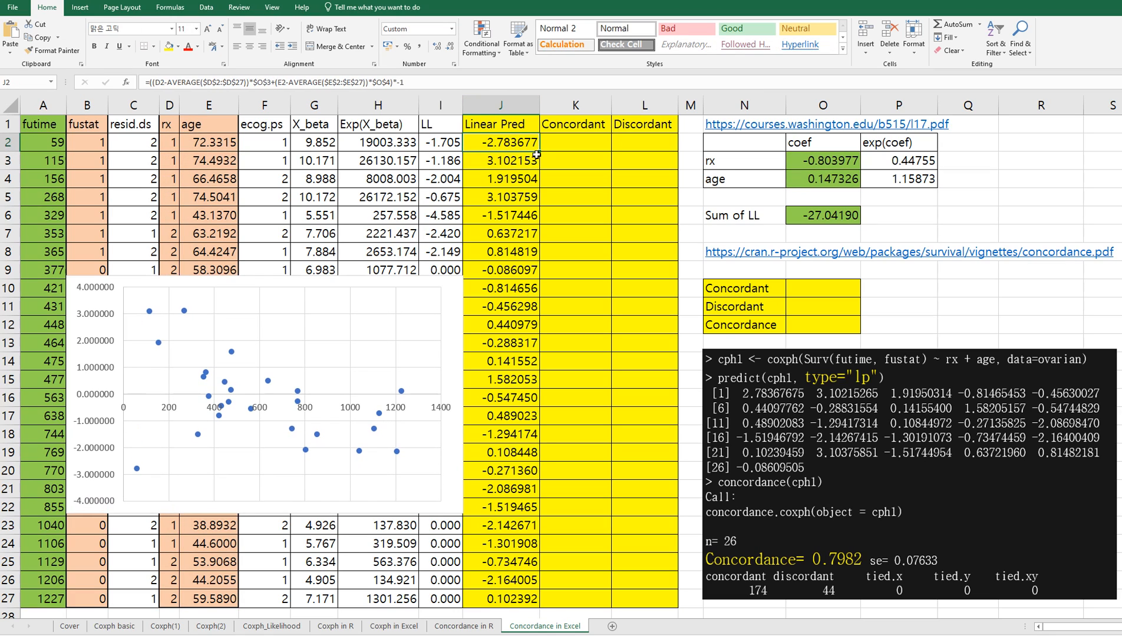
pyautogui.doubleClick(539, 153)
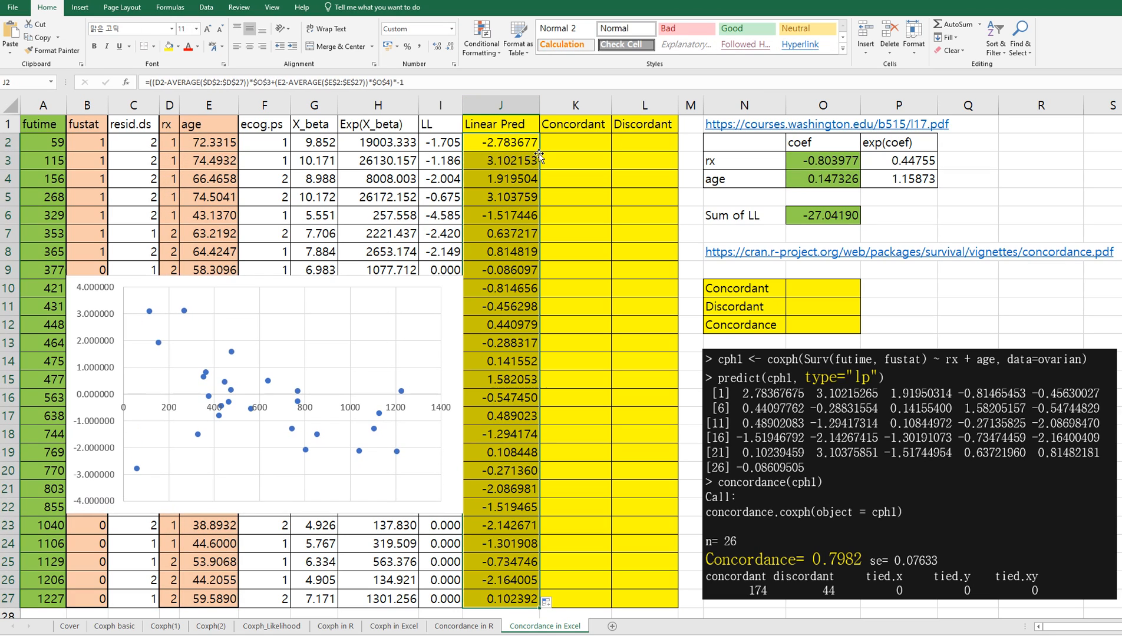
pyautogui.click(514, 219)
# Step: Start a COUNTIFS formula in K2 with the futime condition =countifs(A3:$A$27,">"&A2, anchoring only the end of the range
pyautogui.click(582, 139)
pyautogui.write('=')
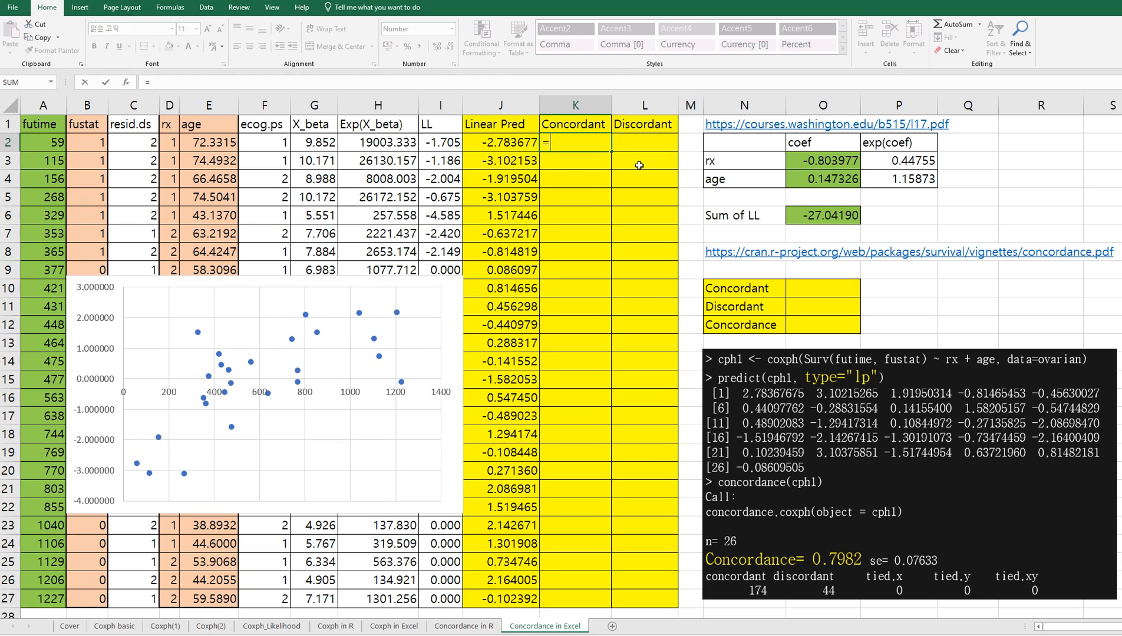
pyautogui.write('countifs')
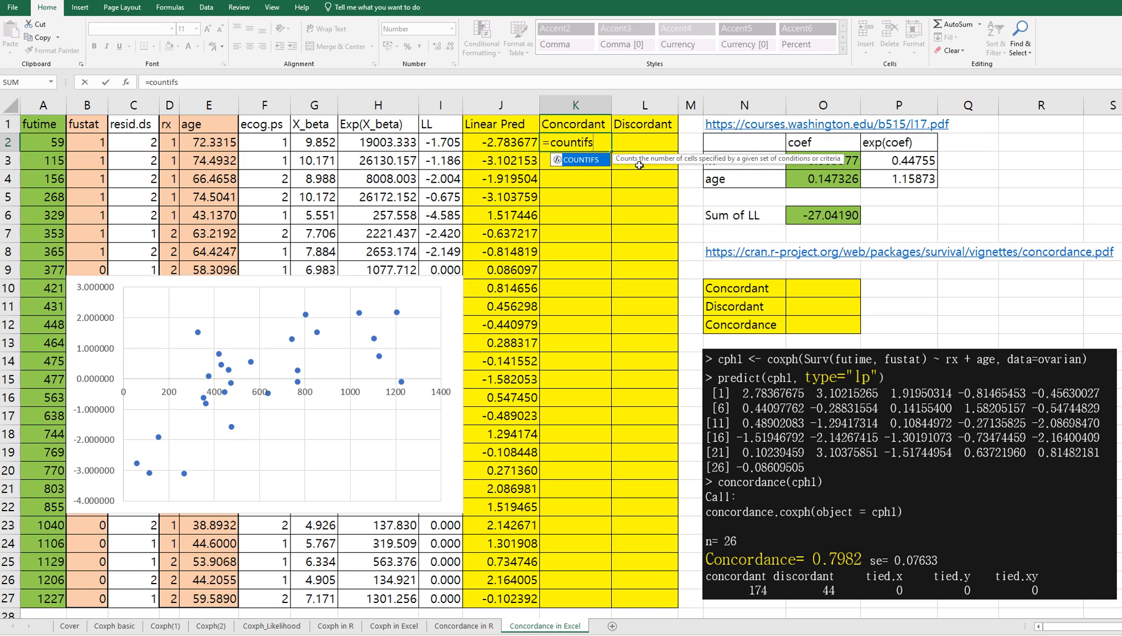
pyautogui.write('(')
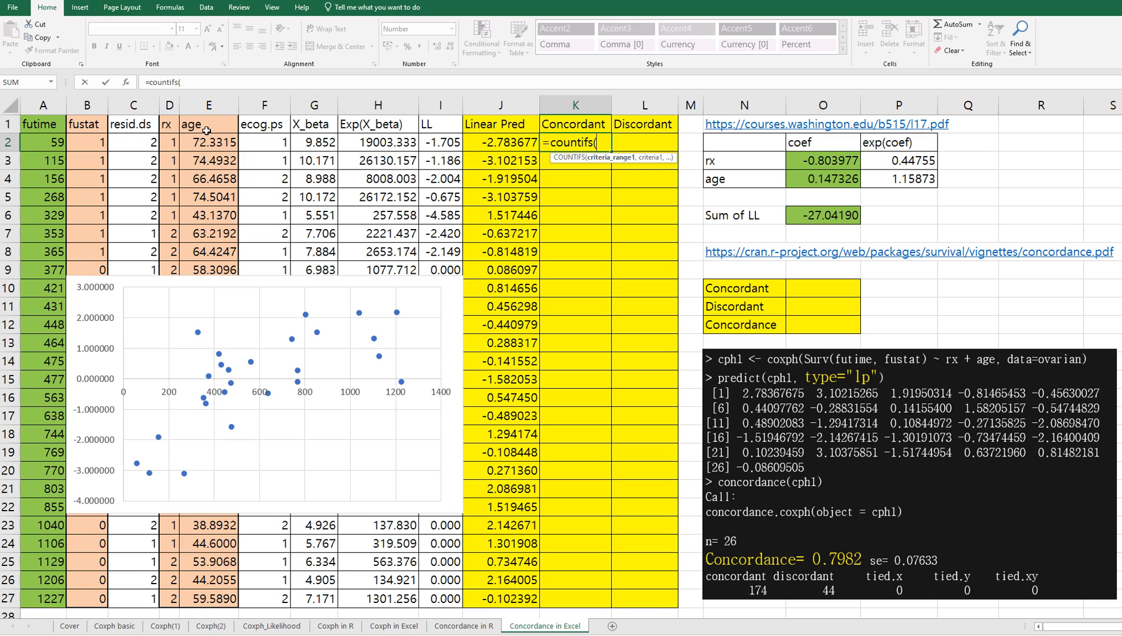
pyautogui.click(47, 166)
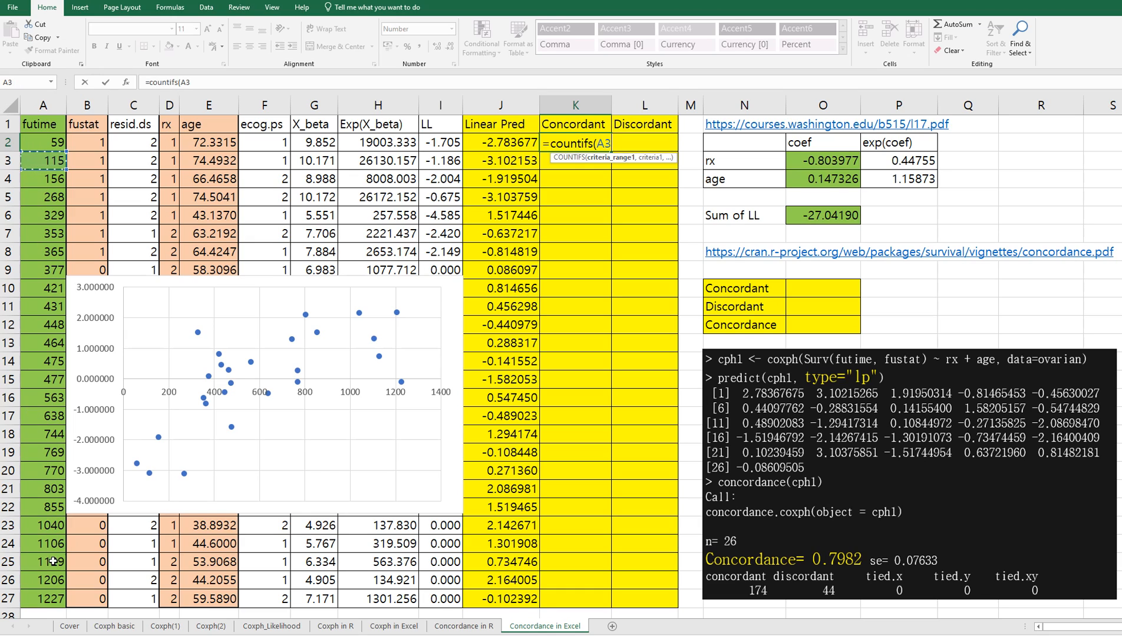
pyautogui.keyDown('shift'); pyautogui.click(52, 595); pyautogui.keyUp('shift')
pyautogui.click(214, 83)
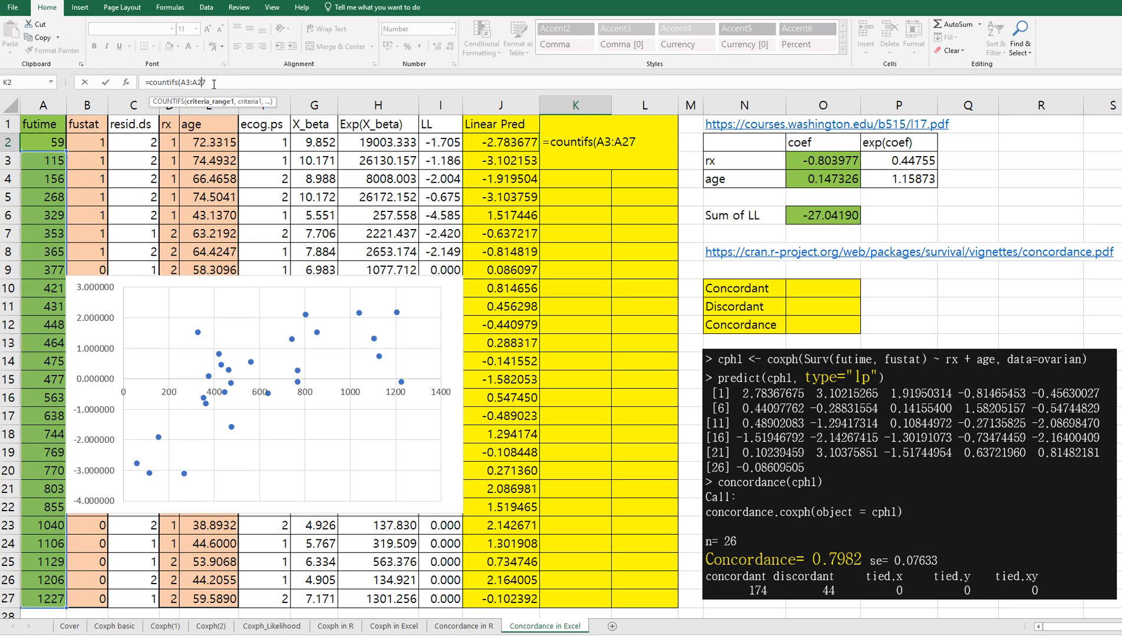
pyautogui.press('F4')
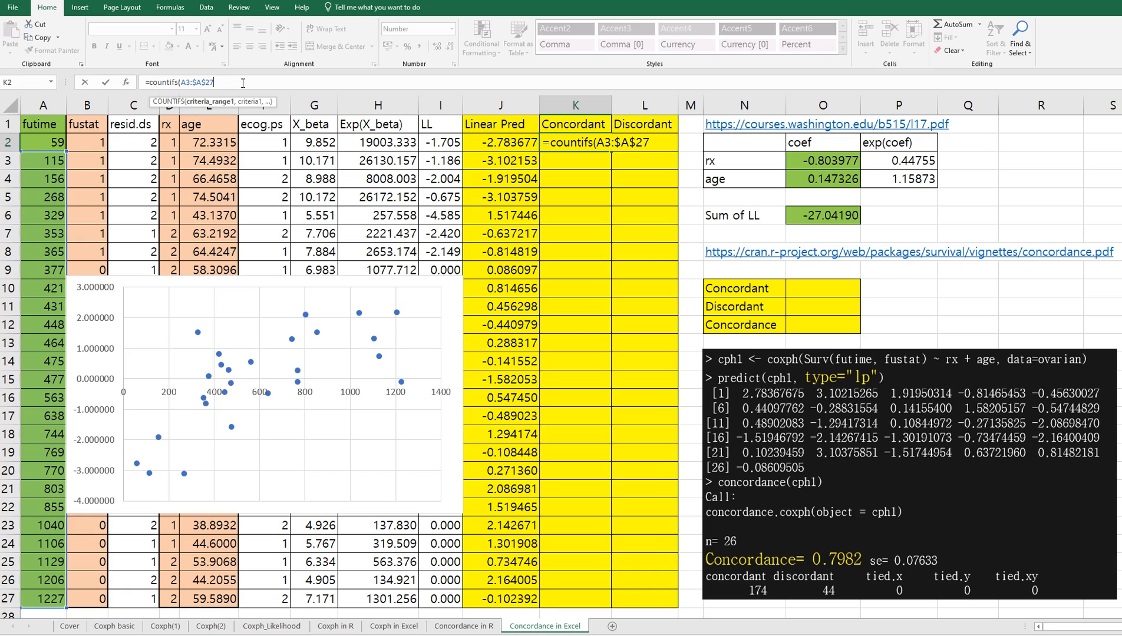
pyautogui.write(',">')
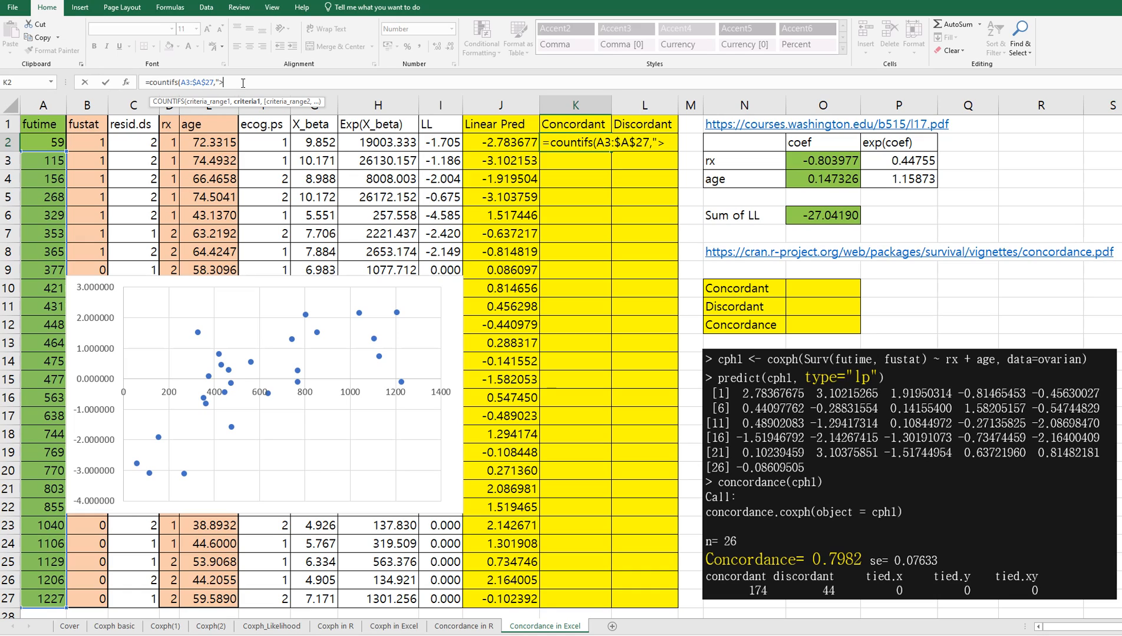
pyautogui.write('"&')
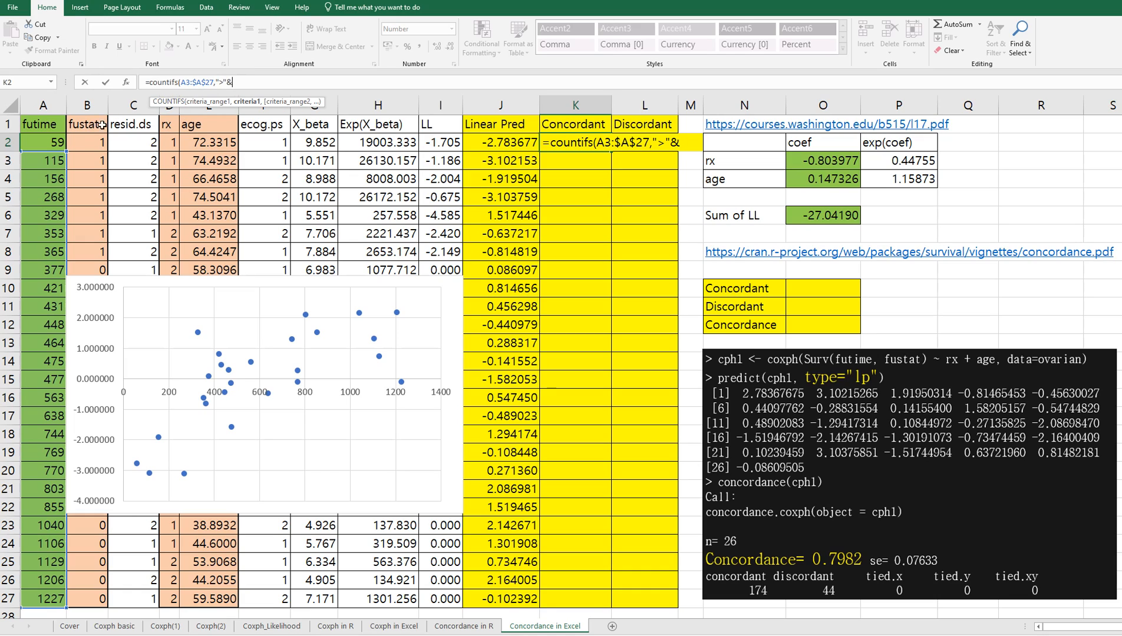
pyautogui.click(50, 141)
pyautogui.write(',')
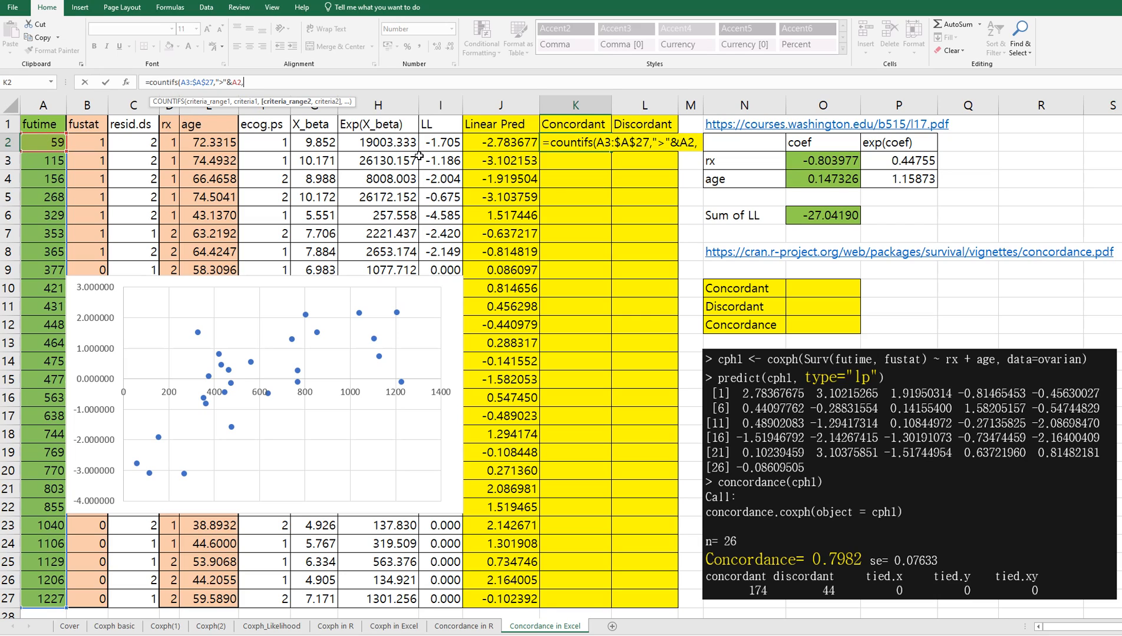
# Step: Complete the K2 formula with the Linear Pred condition J3:$J$27,">"&J2) and fill the Concordant column down to K27
pyautogui.click(517, 165)
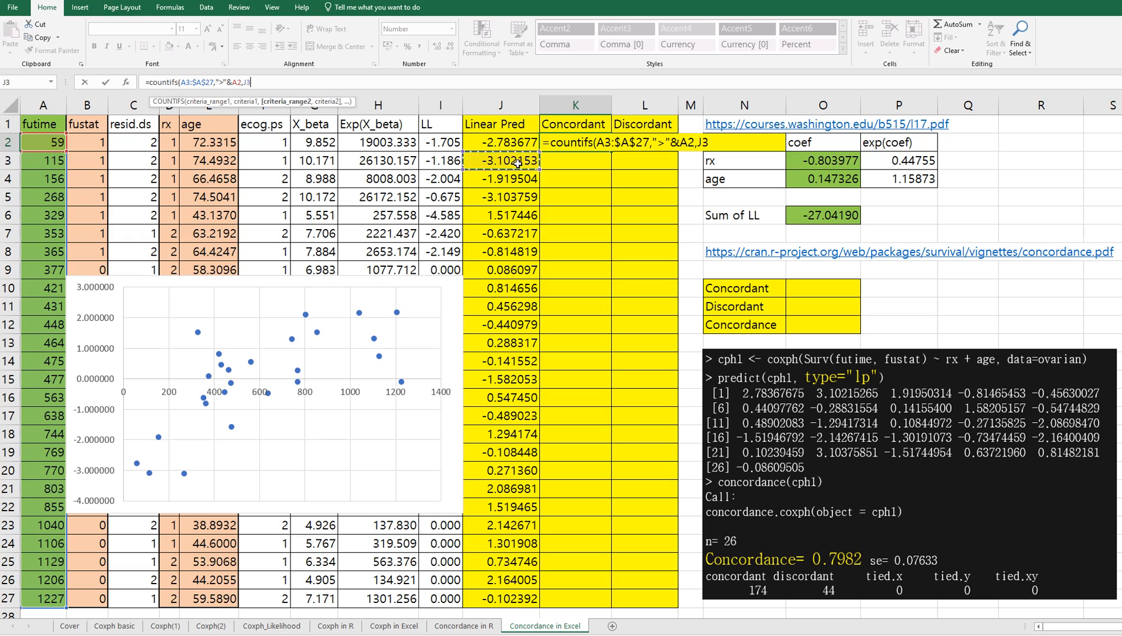
pyautogui.keyDown('shift'); pyautogui.click(513, 594); pyautogui.keyUp('shift')
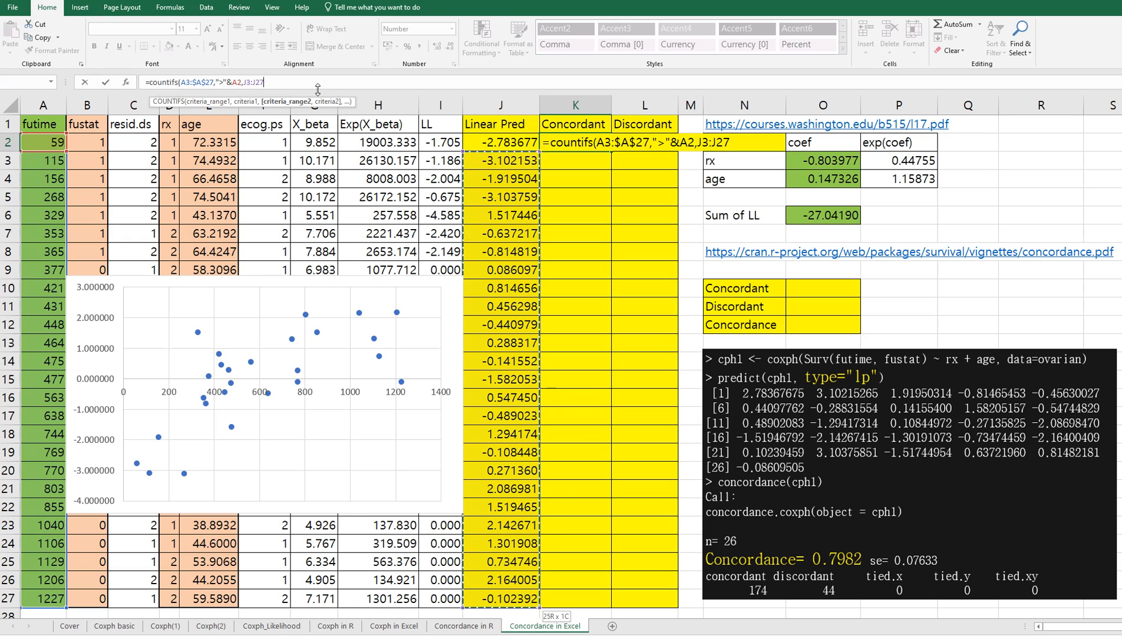
pyautogui.click(260, 81)
pyautogui.press('F4')
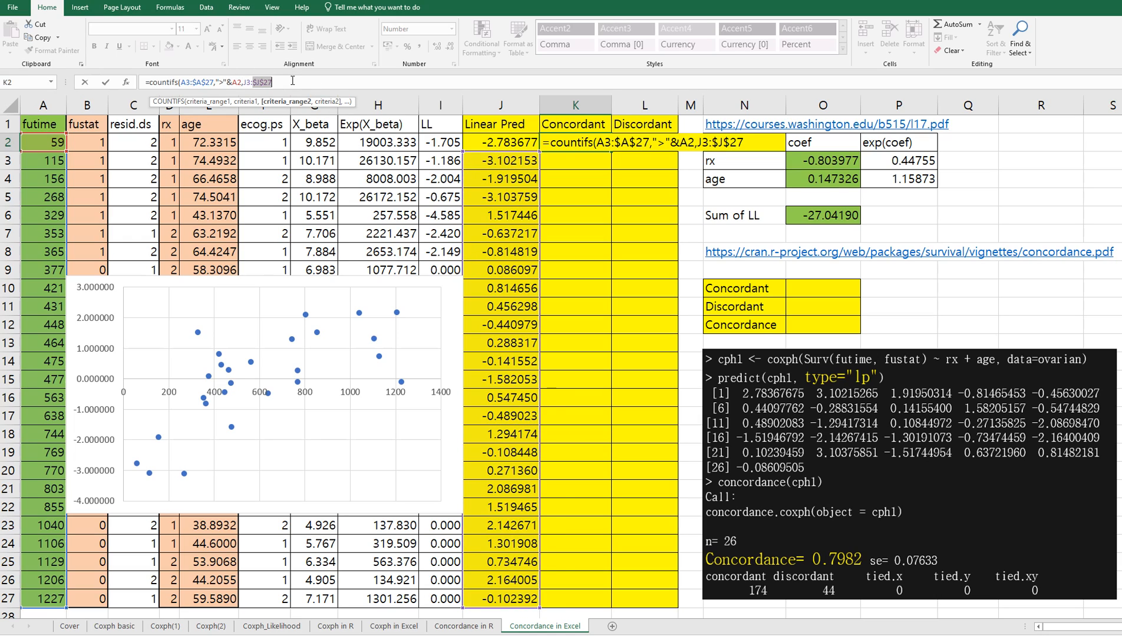
pyautogui.write(',')
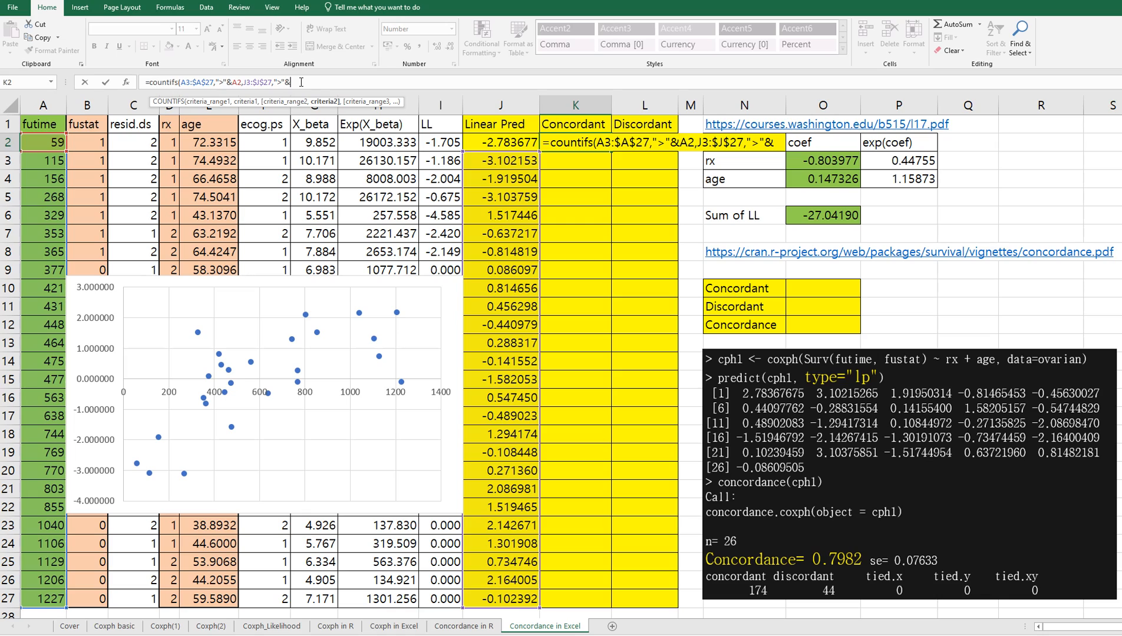
pyautogui.write('">"&')
pyautogui.click(523, 143)
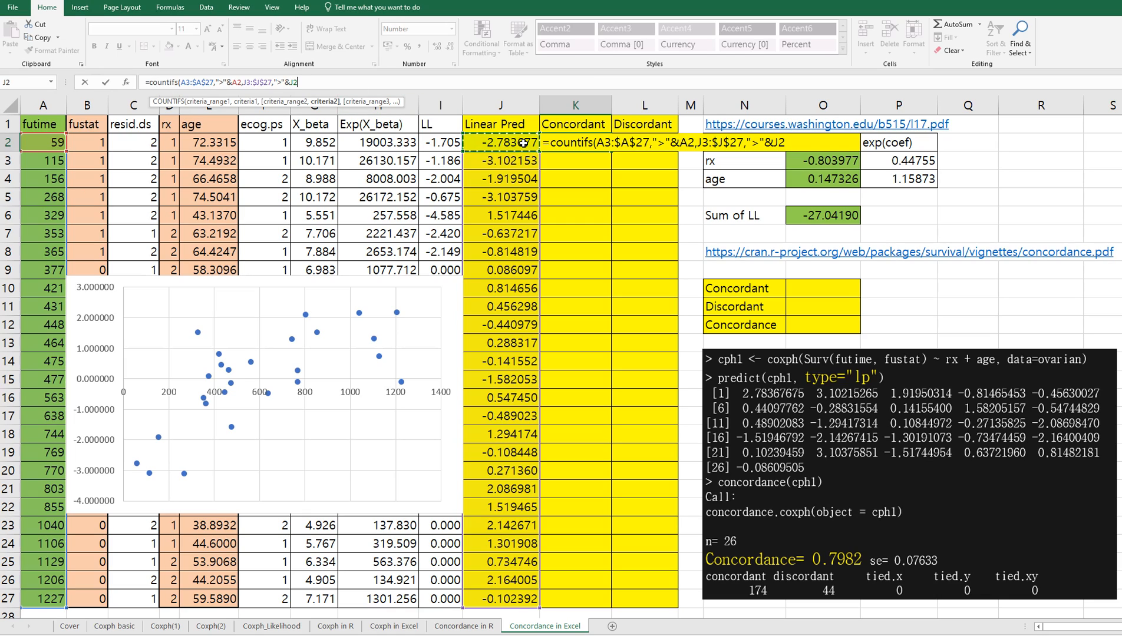
pyautogui.write(')')
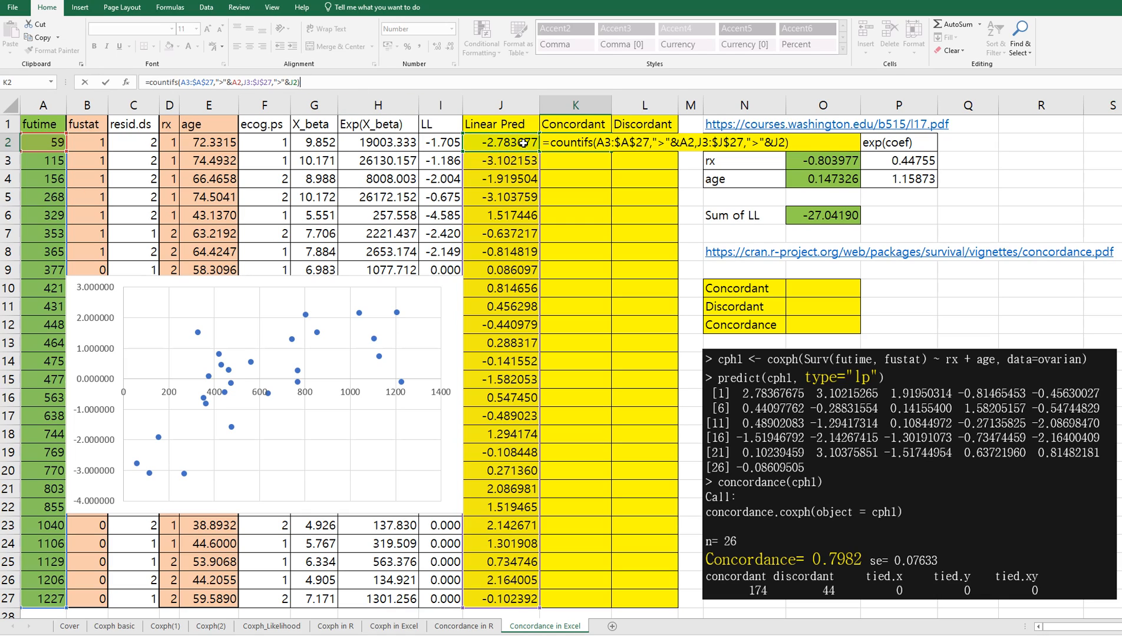
pyautogui.hotkey('ctrl', 'Return')
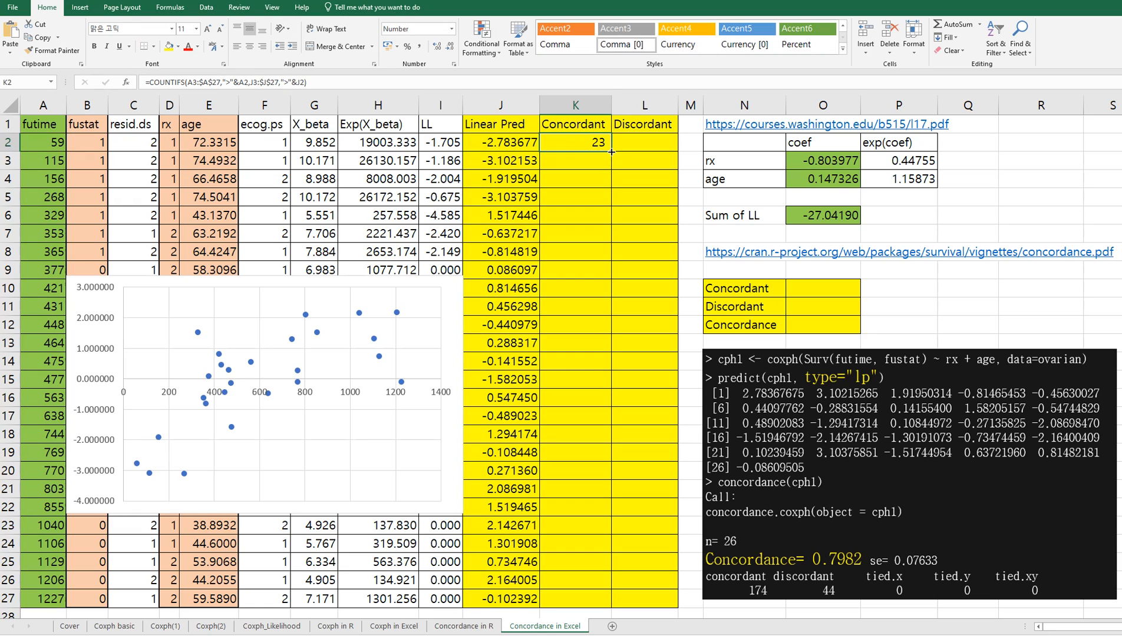
pyautogui.doubleClick(611, 152)
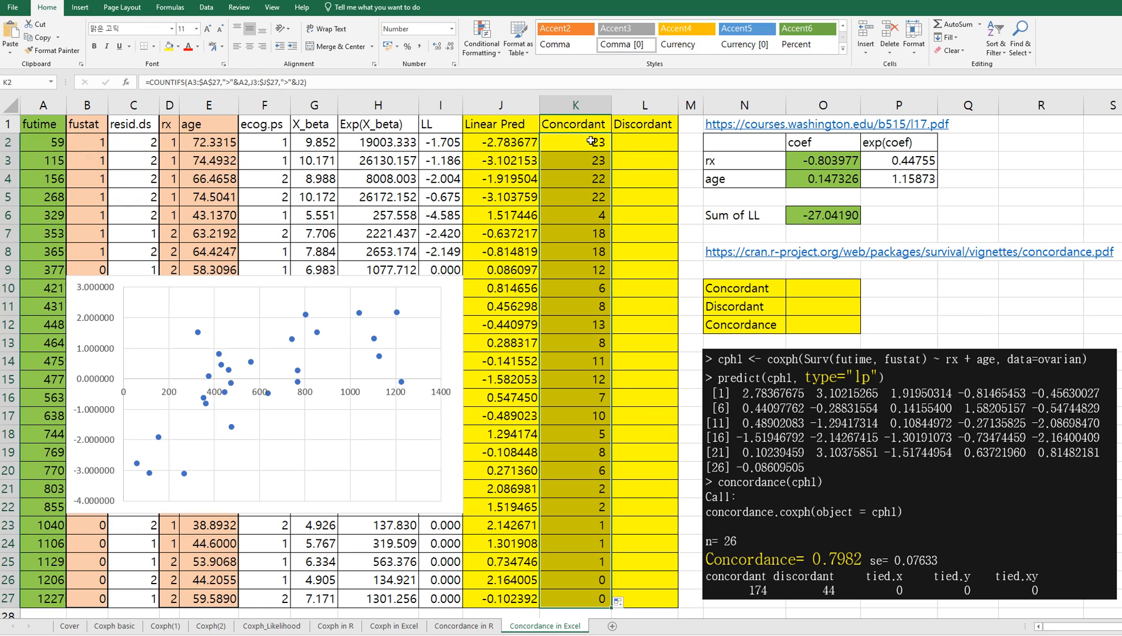
# Step: Copy the formula text of K2 unchanged into Discordant cell L2, keeping its cell references
pyautogui.click(591, 142)
pyautogui.click(154, 82)
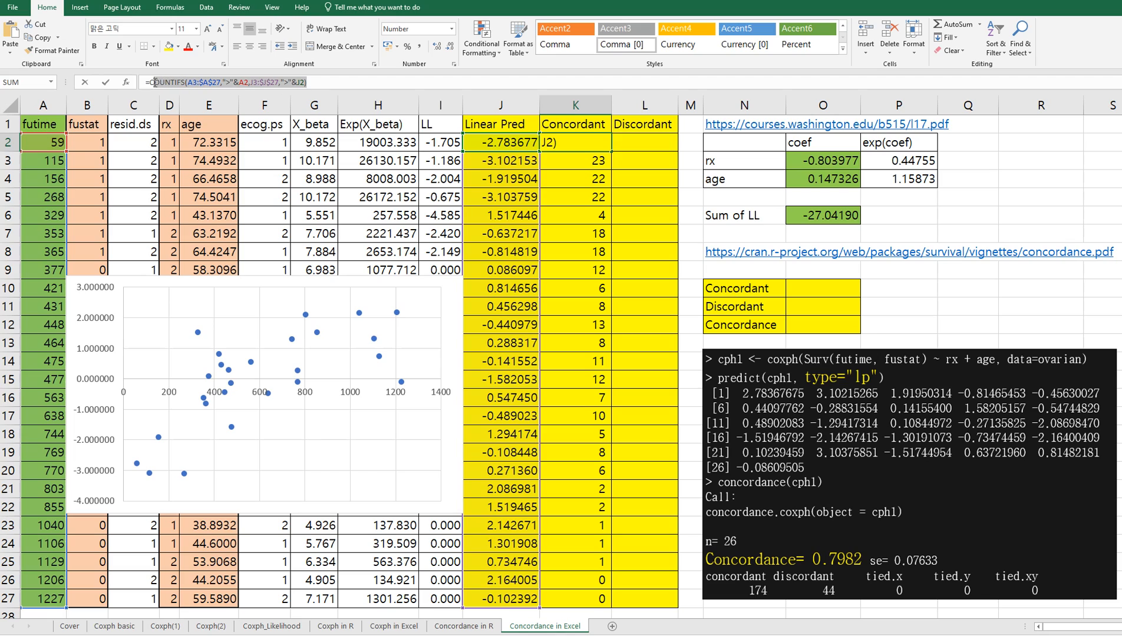
pyautogui.moveTo(148, 83); pyautogui.dragTo(143, 82)
pyautogui.hotkey('ctrl', 'c')
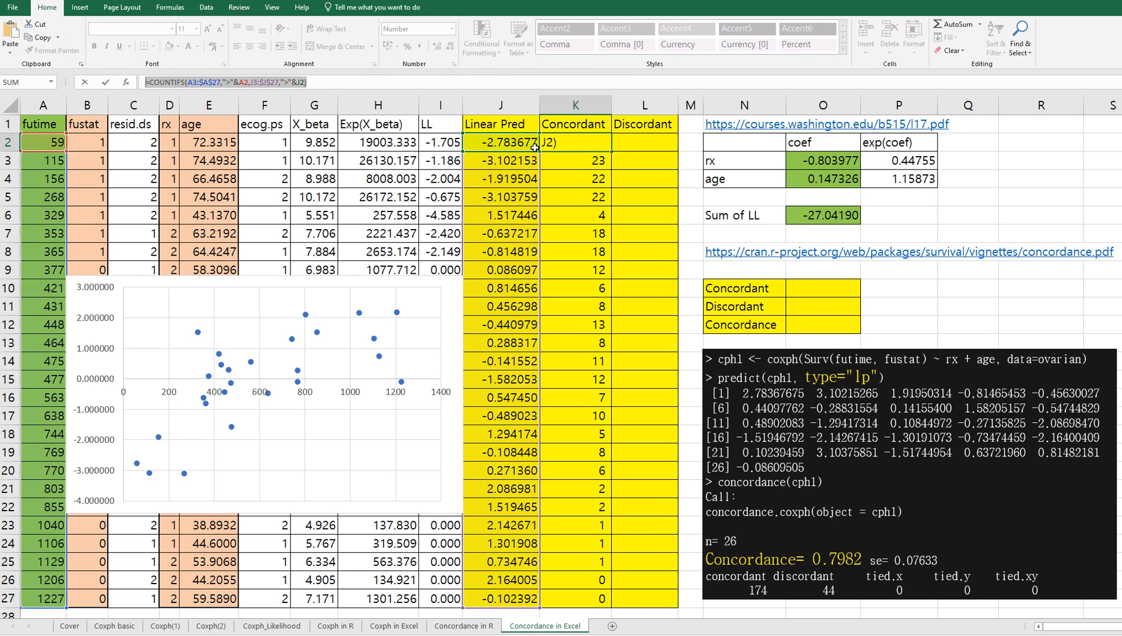
pyautogui.press('Escape')
pyautogui.click(657, 144)
pyautogui.click(236, 83)
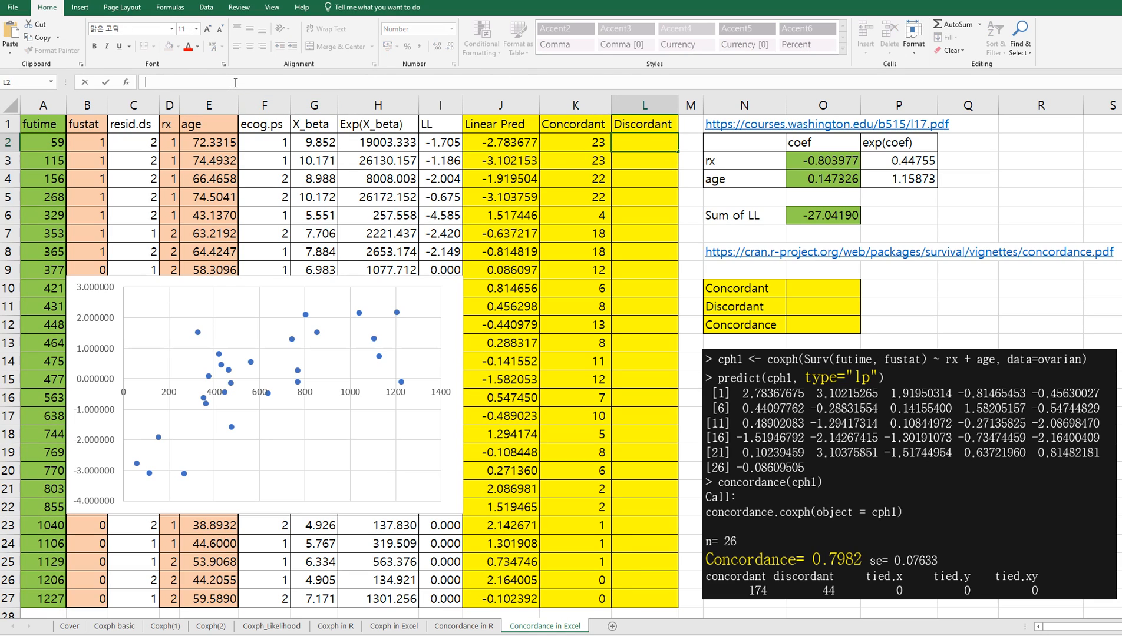
pyautogui.hotkey('ctrl', 'v')
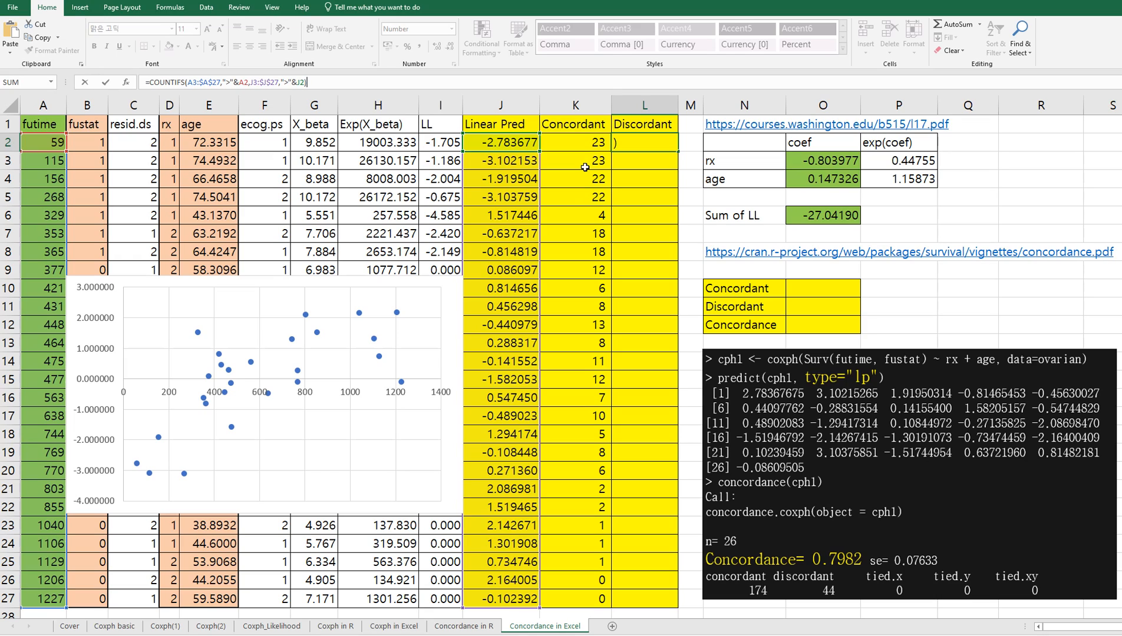
# Step: Change the Linear Pred criterion in L2 to "<"&J2 and fill the Discordant column down to L27
pyautogui.click(286, 82)
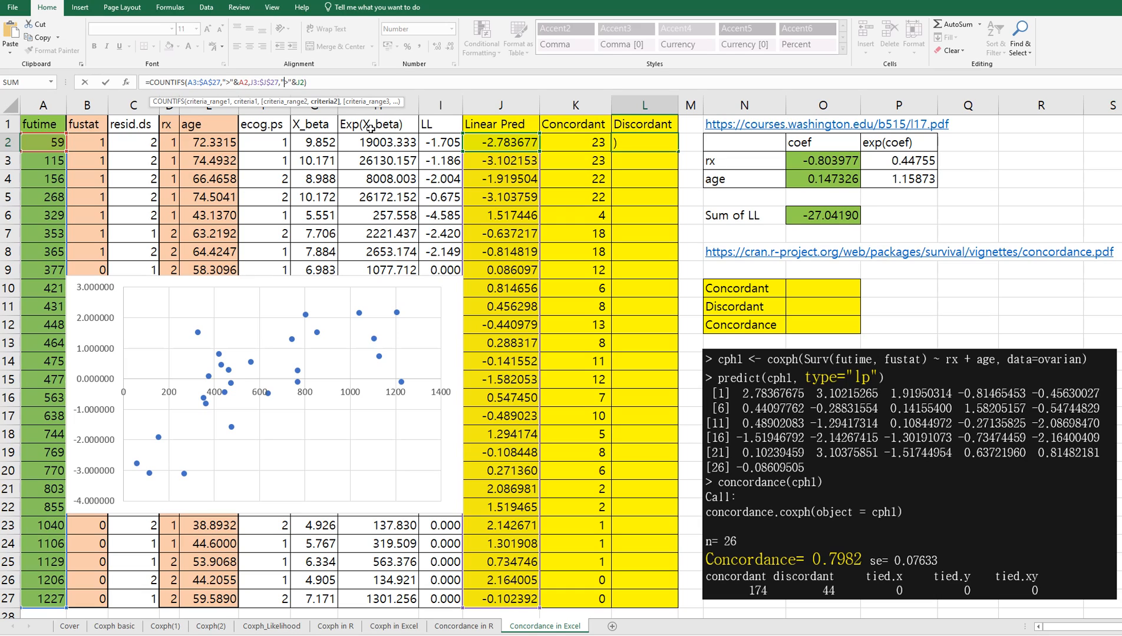
pyautogui.write('<')
pyautogui.press('Delete')
pyautogui.hotkey('ctrl', 'Return')
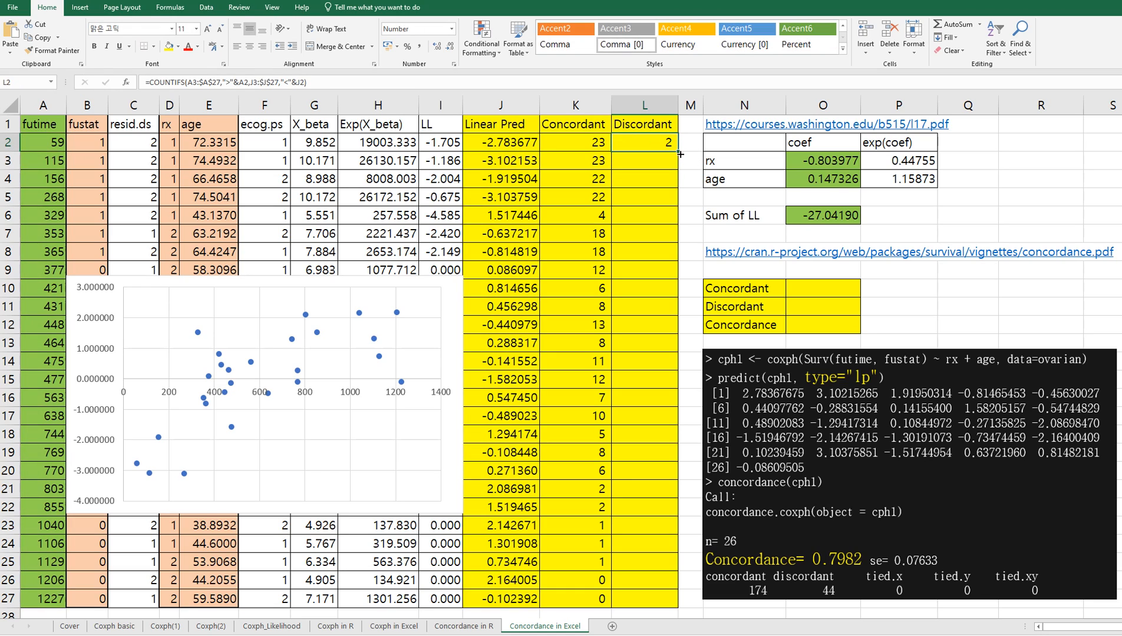
pyautogui.doubleClick(679, 154)
pyautogui.click(653, 236)
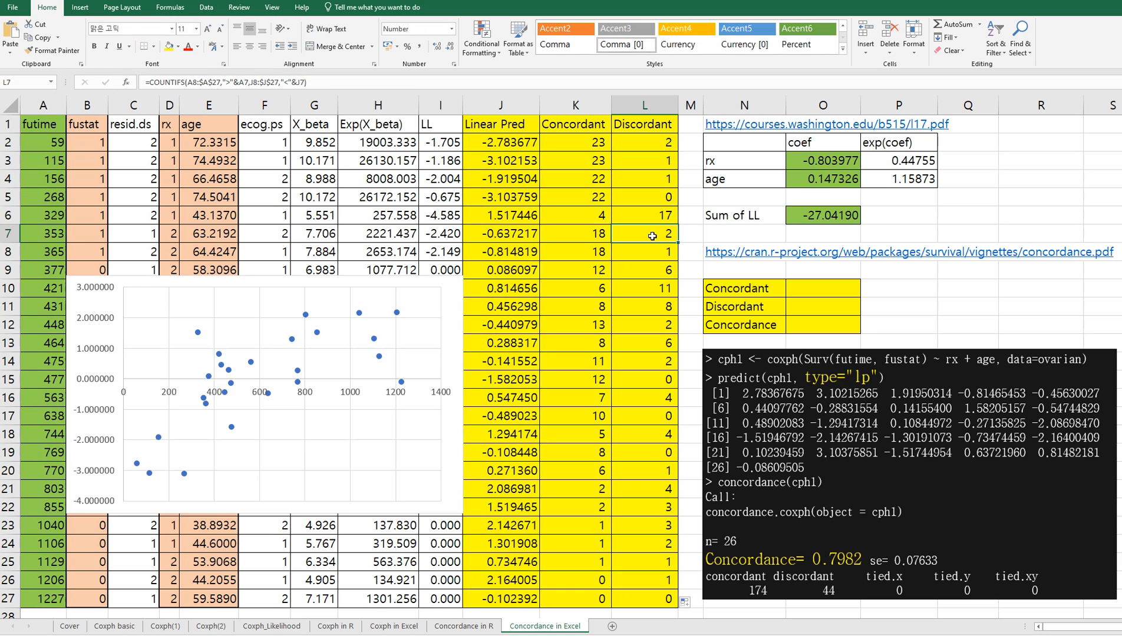
# Step: Total the Concordant counts for rows with fustat 1 in O10 using =sumif(B2:B27,1,K2:K27)
pyautogui.click(820, 288)
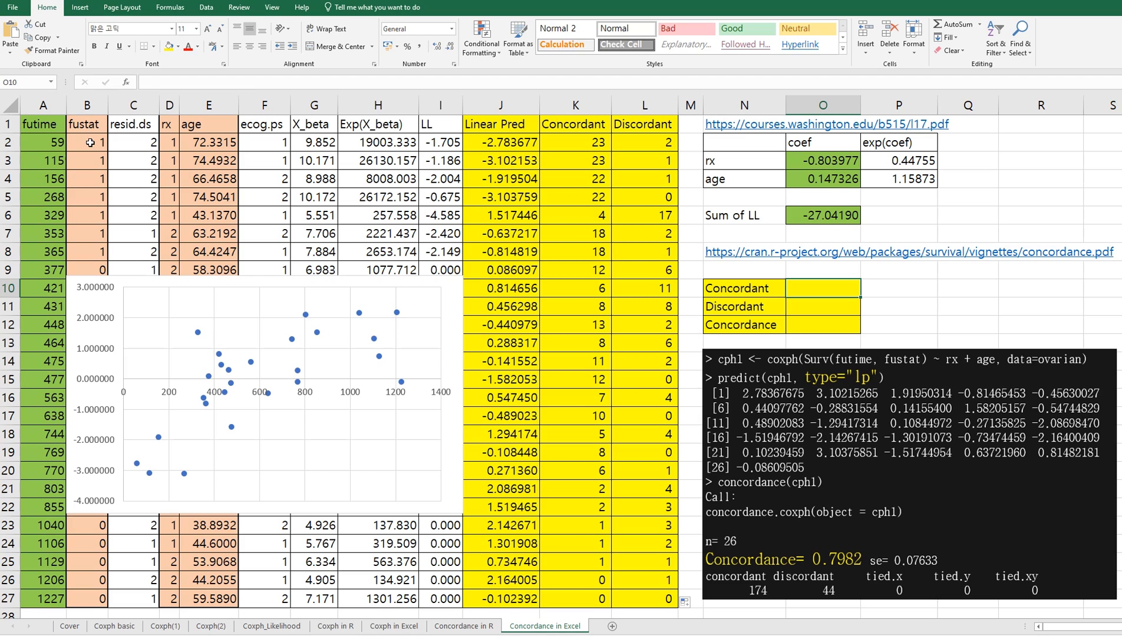
pyautogui.write('=s')
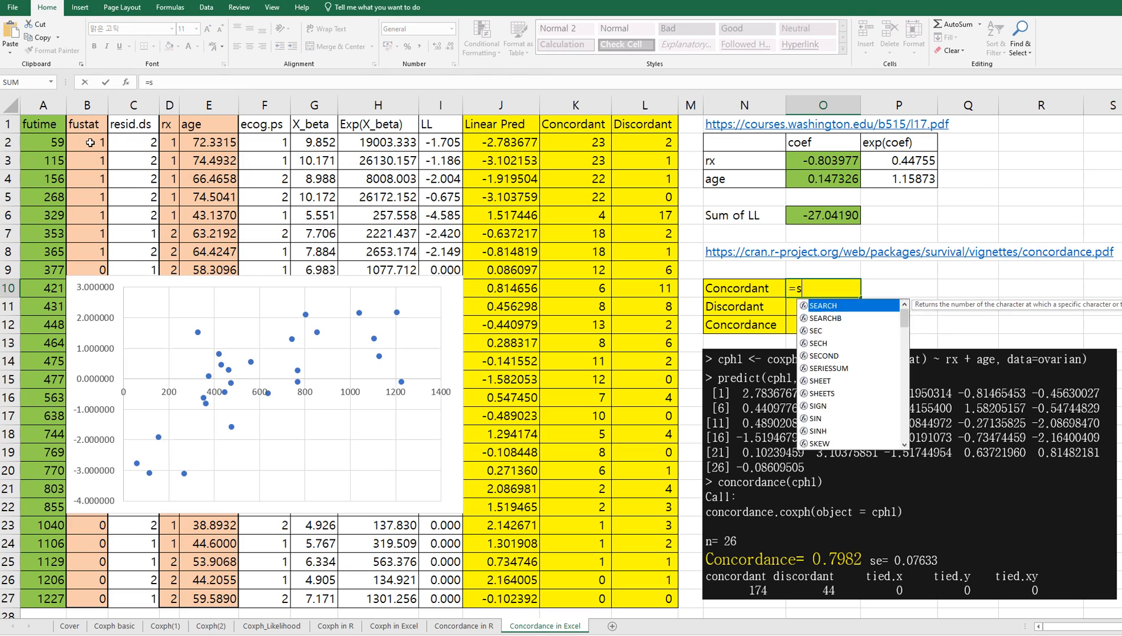
pyautogui.write('umif(')
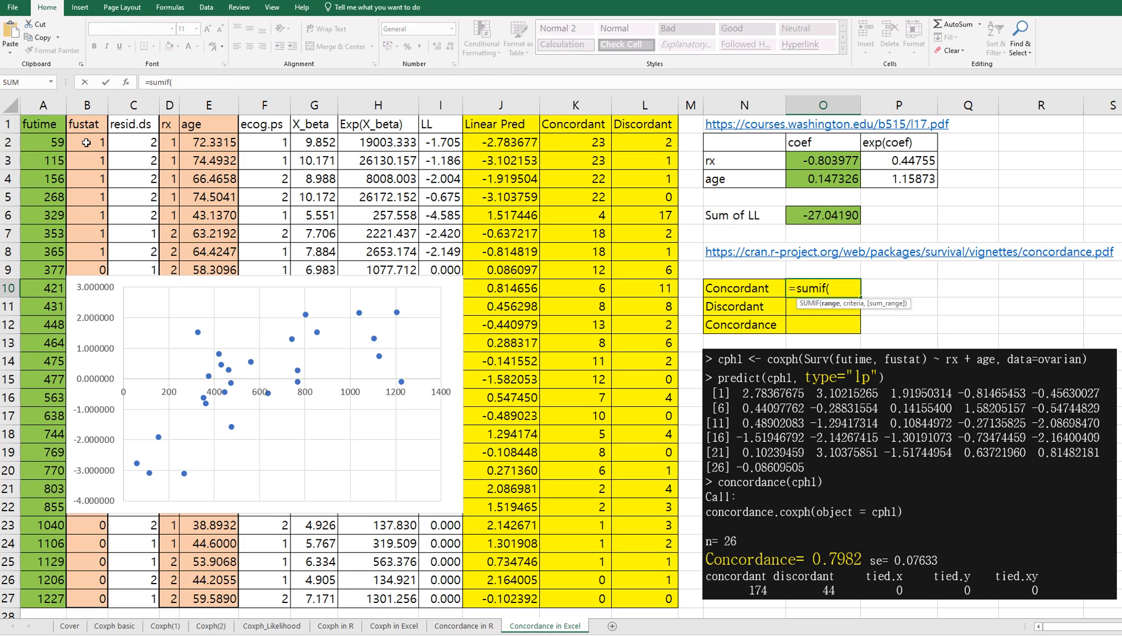
pyautogui.moveTo(91, 143); pyautogui.dragTo(102, 591)
pyautogui.write(',')
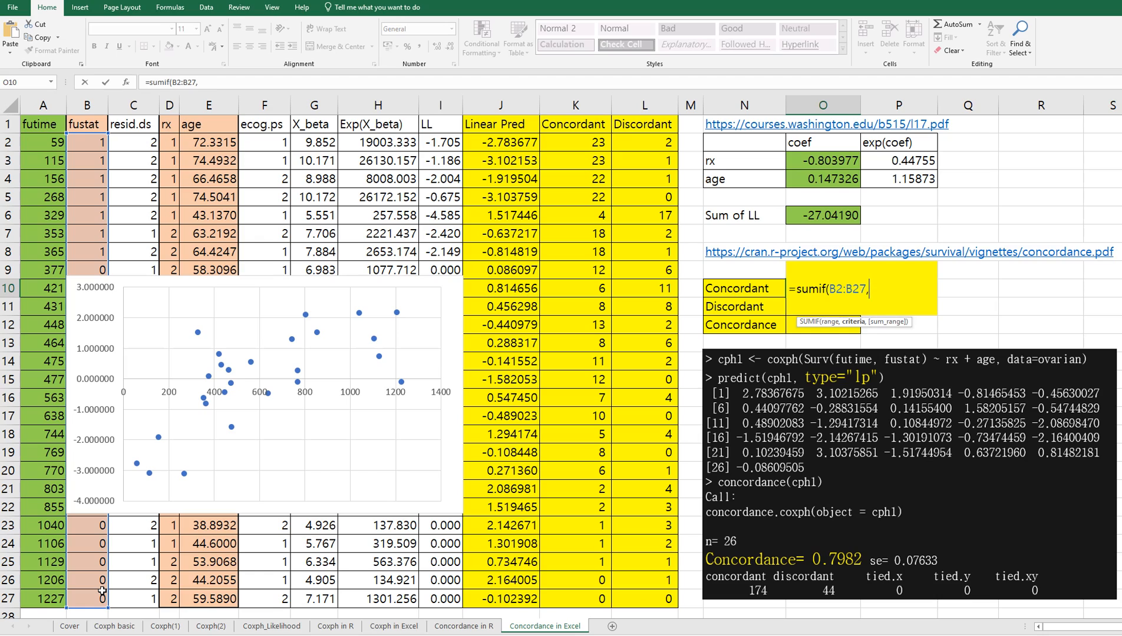
pyautogui.write('1,')
pyautogui.moveTo(584, 143); pyautogui.dragTo(581, 583)
pyautogui.write(')')
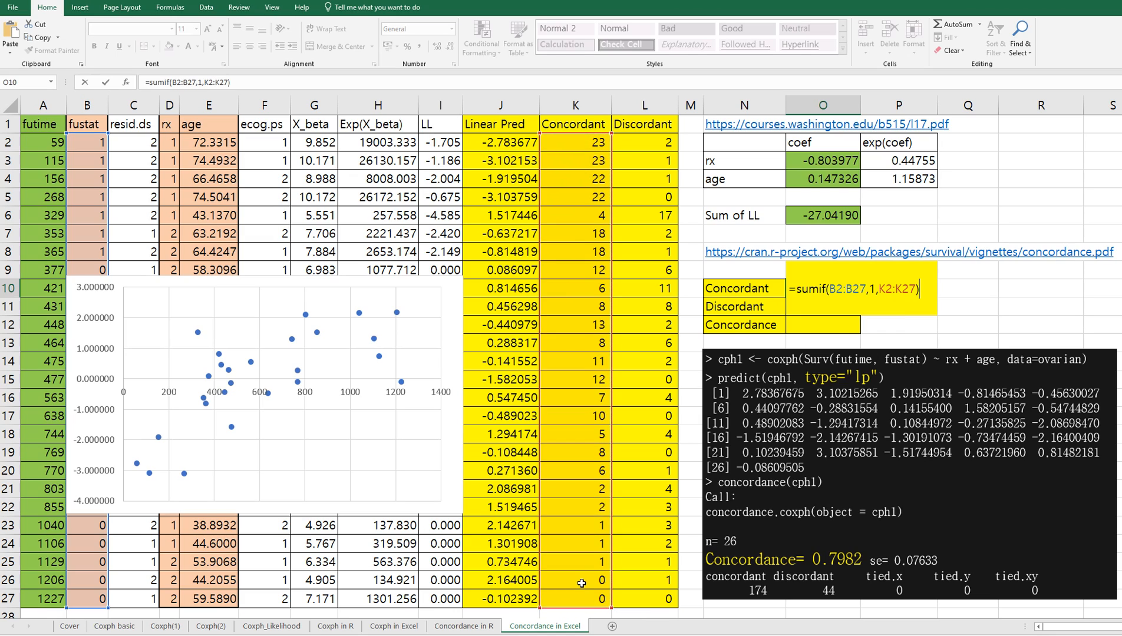
pyautogui.hotkey('ctrl', 'Return')
# Step: Total the Discordant counts for rows with fustat 1 in O11 using =sumif(B2:B27,1,L2:L27)
pyautogui.press('Return')
pyautogui.write('=')
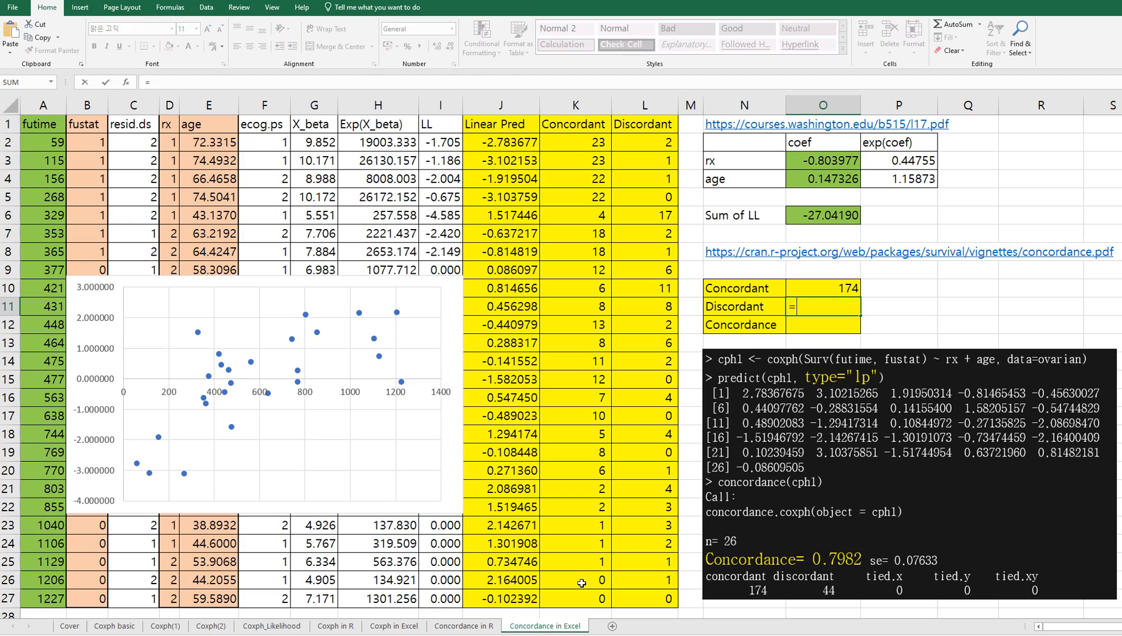
pyautogui.write('sumif(')
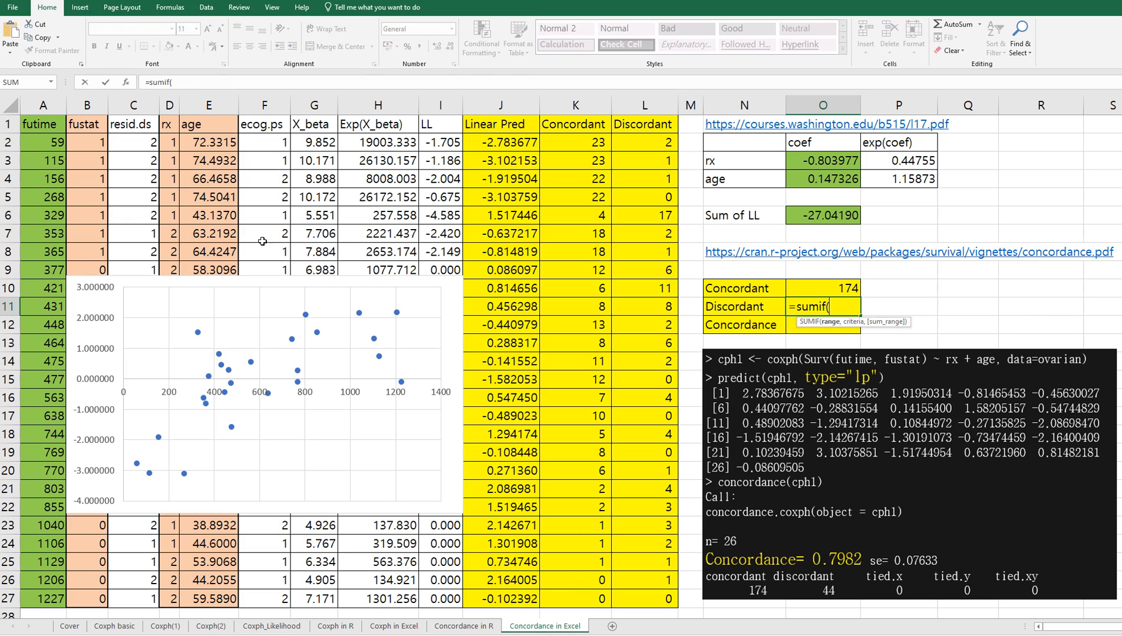
pyautogui.click(87, 142)
pyautogui.moveTo(96, 602); pyautogui.dragTo(85, 595)
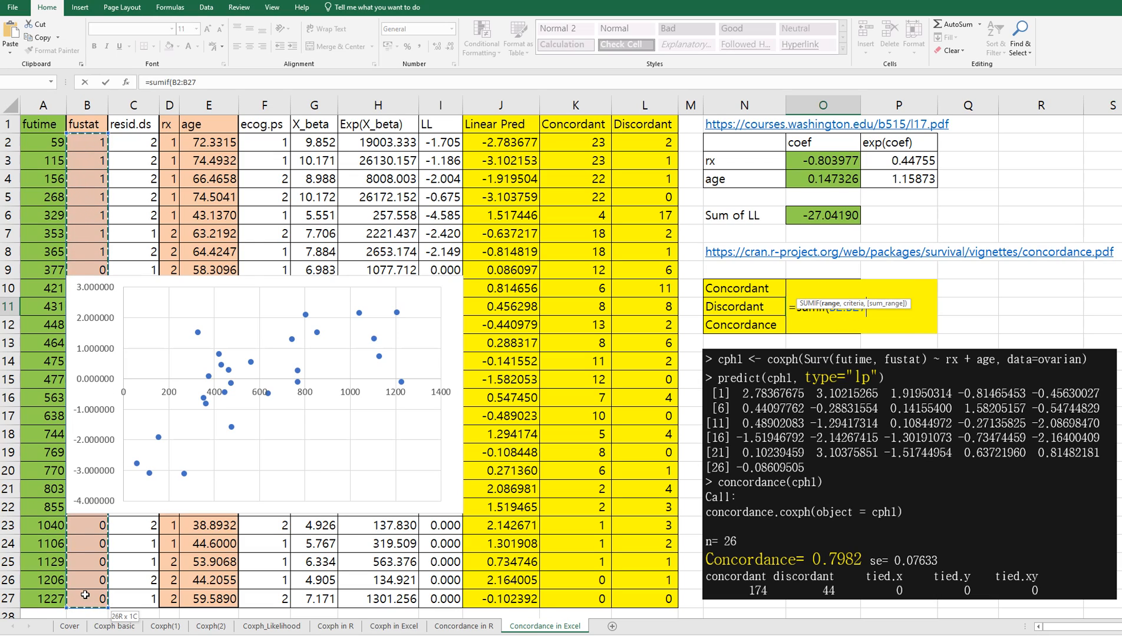
pyautogui.write(',1,')
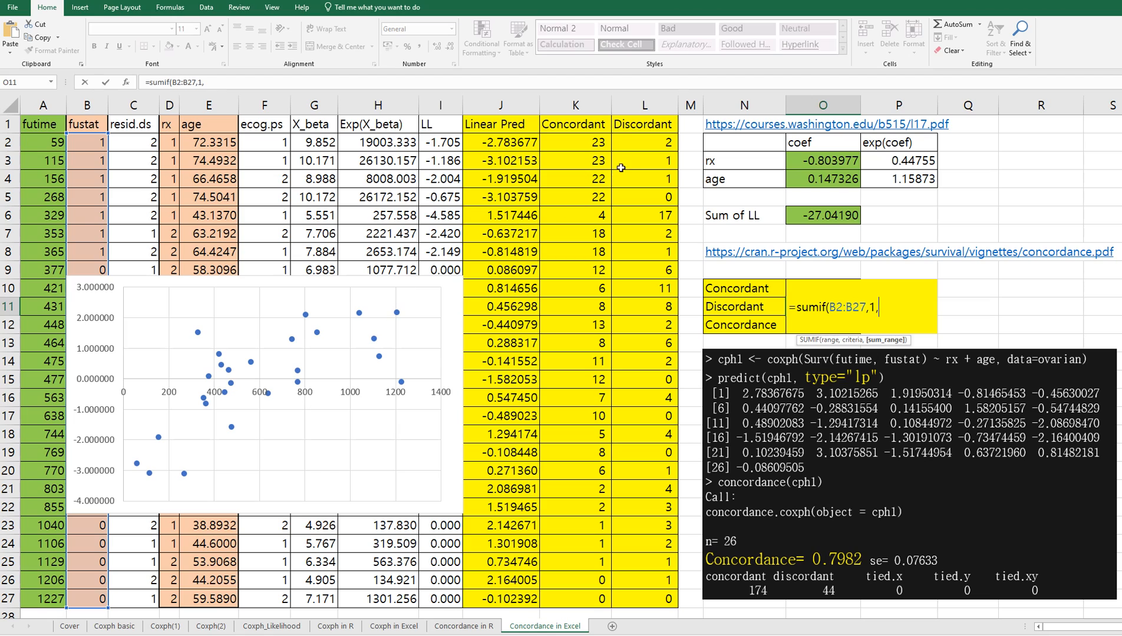
pyautogui.click(635, 144)
pyautogui.moveTo(661, 596); pyautogui.dragTo(661, 597)
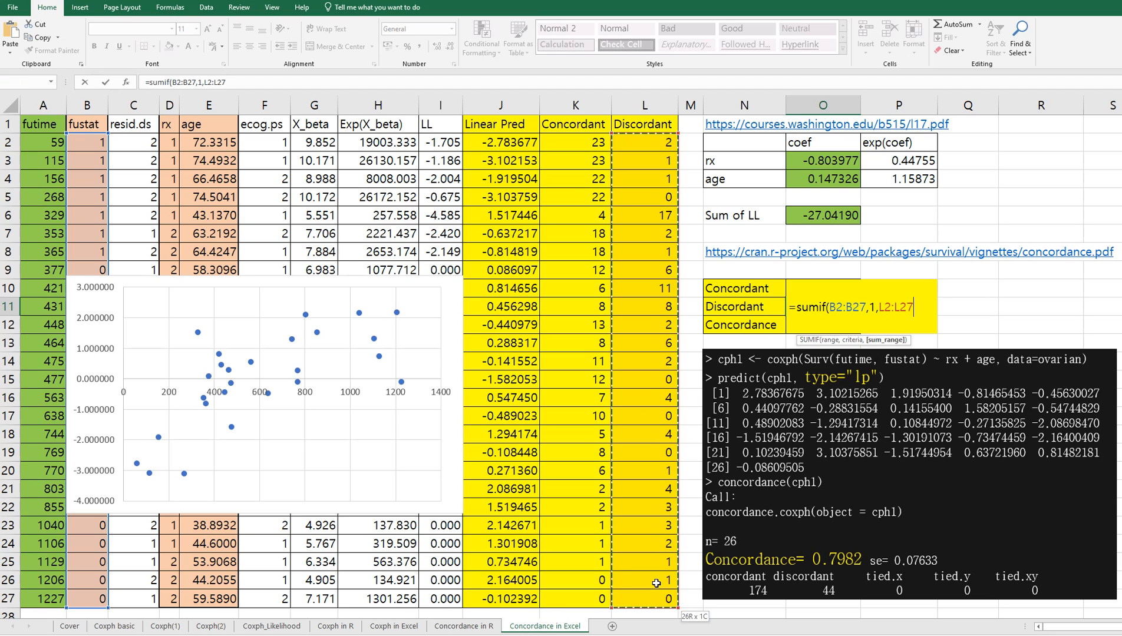
pyautogui.write(')')
pyautogui.press('Return')
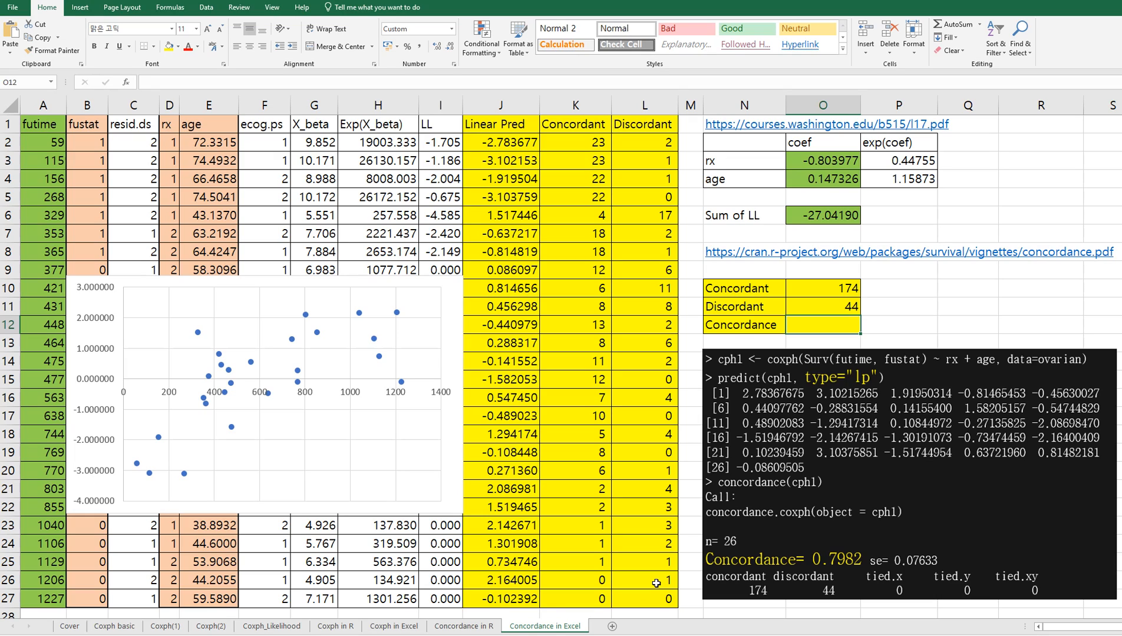
# Step: Calculate the Concordance in O12 as the concordant share of all pairs with =O10/(O10+O11)
pyautogui.write('=')
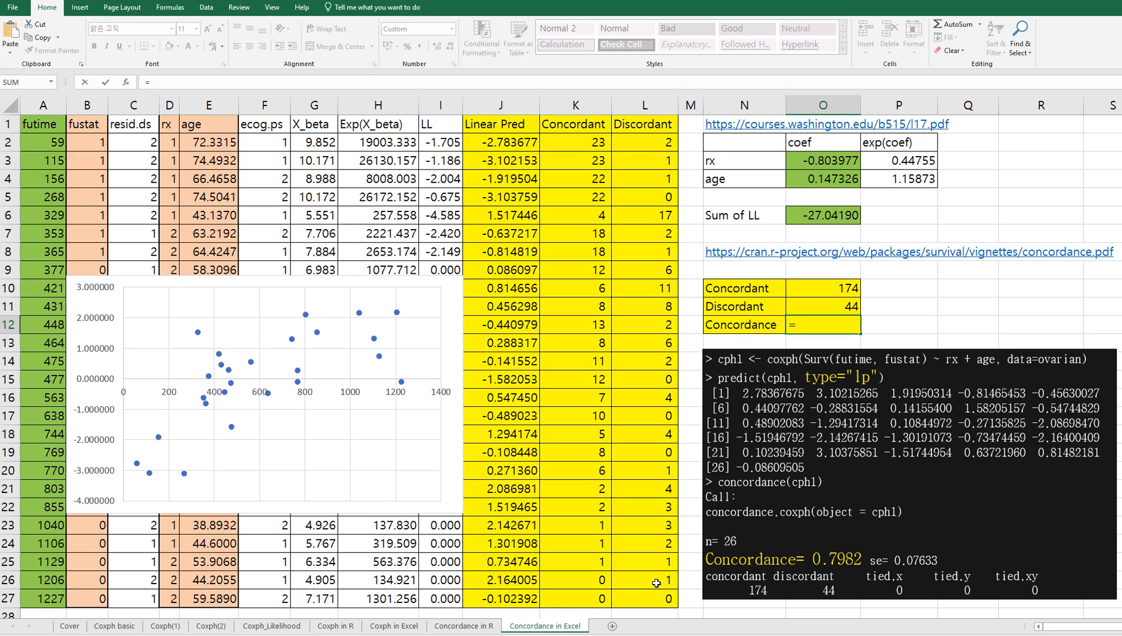
pyautogui.press('Up')
pyautogui.press('Up')
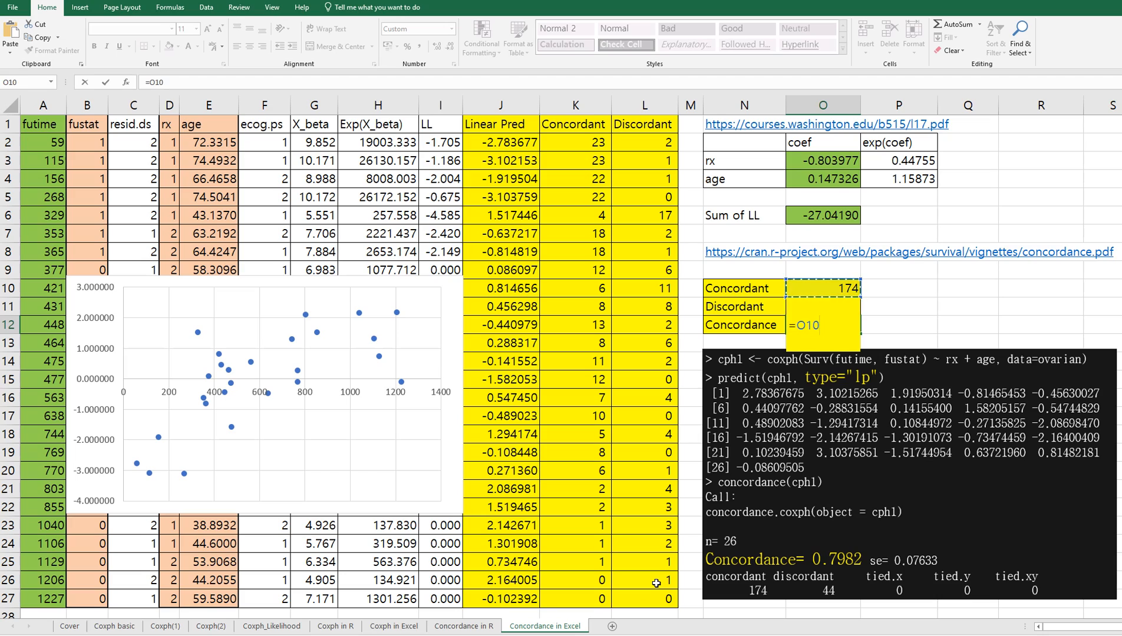
pyautogui.write('/(')
pyautogui.press('Up')
pyautogui.press('Up')
pyautogui.write('+')
pyautogui.press('Up')
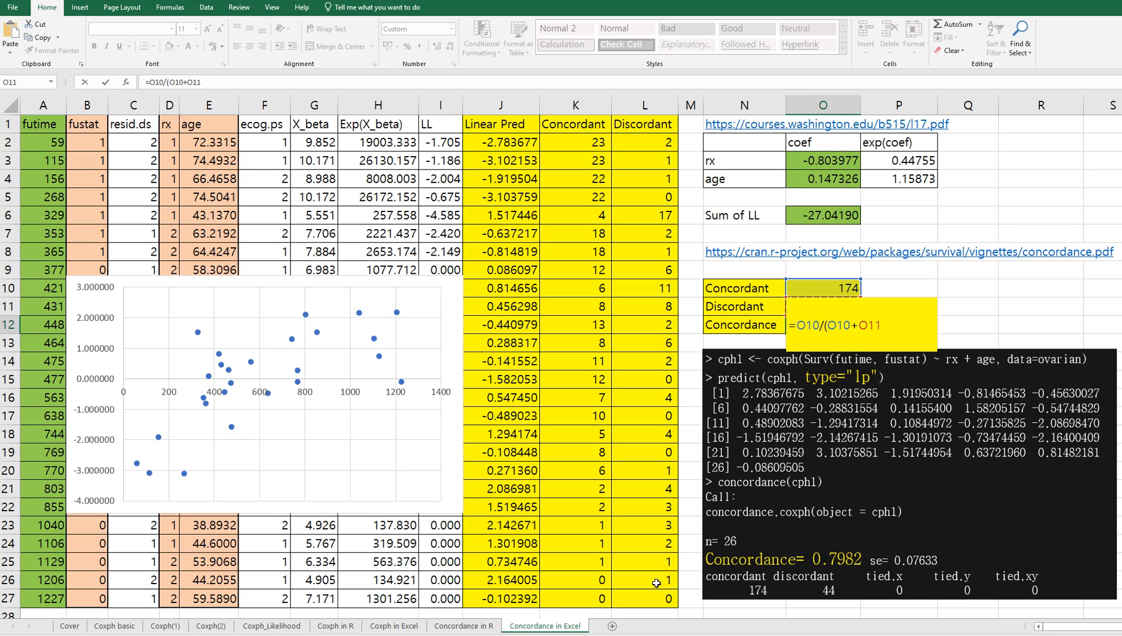
pyautogui.write(')')
pyautogui.hotkey('ctrl', 'Return')
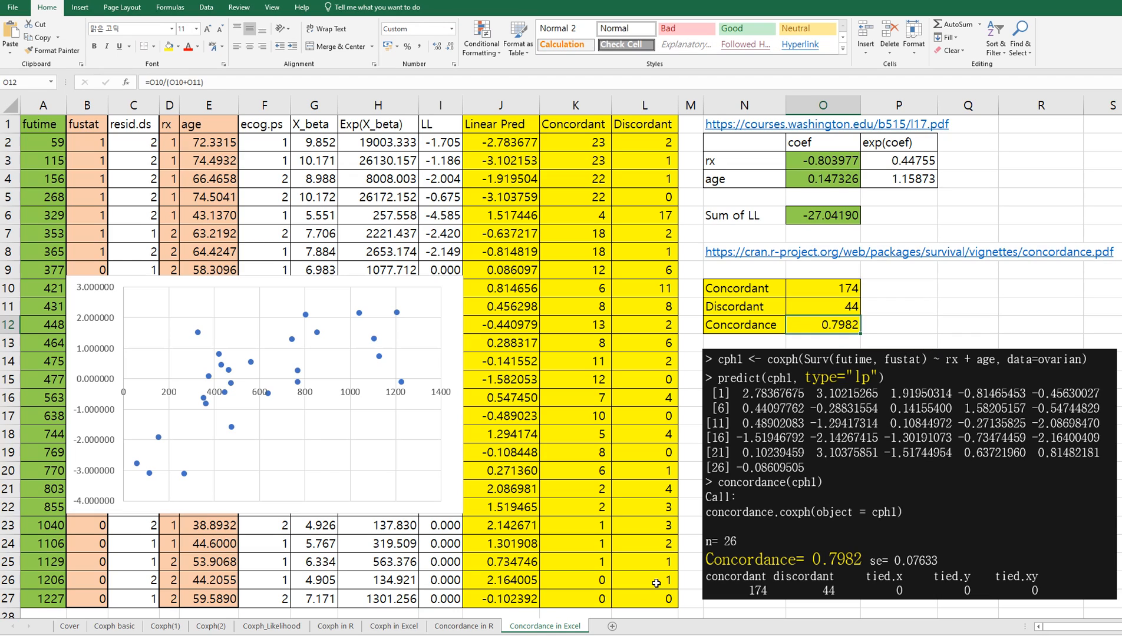